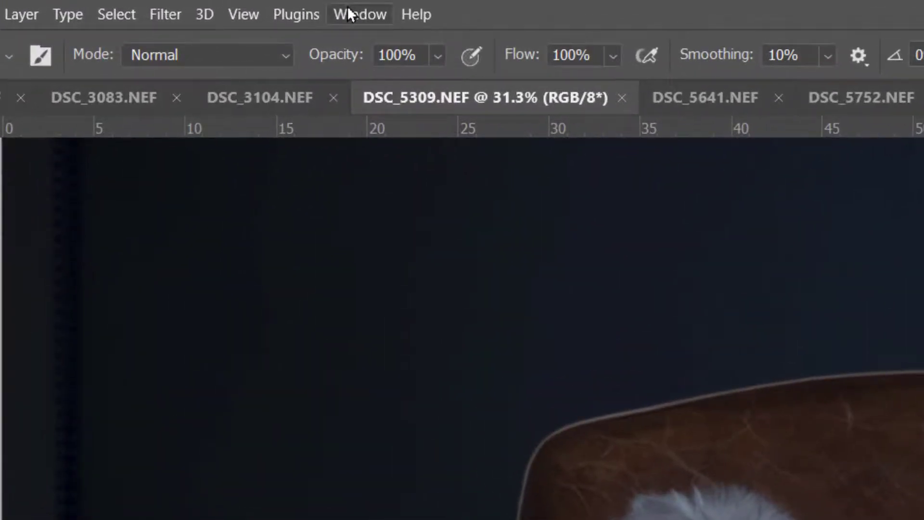
# Step: Show the Actions panel docked in its own column beside History, and look inside the LSP - SHADOW APPLICATOR ACTION set
pyautogui.click(349, 10)
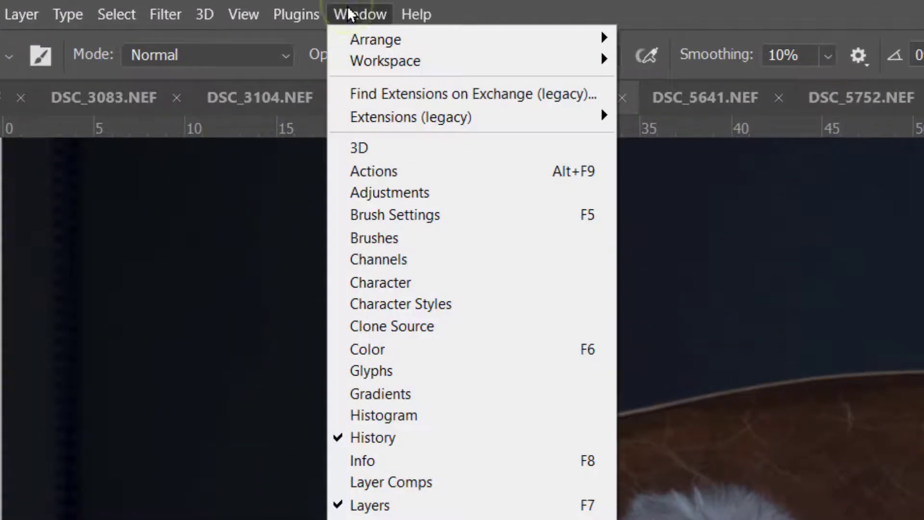
pyautogui.click(357, 169)
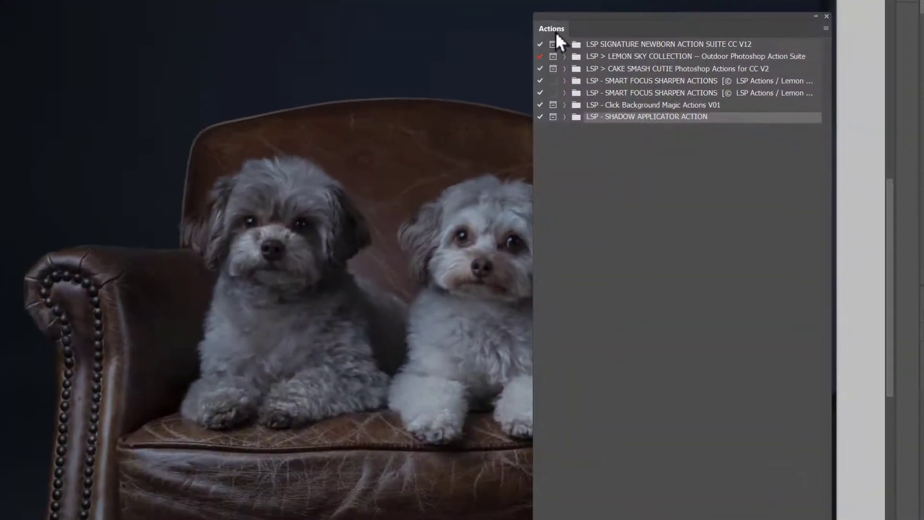
pyautogui.moveTo(536, 27)
pyautogui.mouseDown()
pyautogui.moveTo(548, 22)
pyautogui.moveTo(538, 23)
pyautogui.mouseUp()
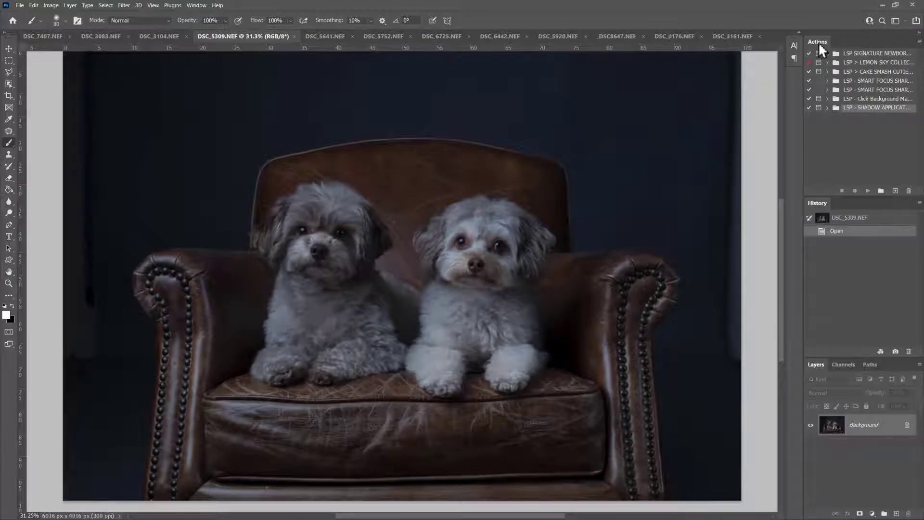
pyautogui.moveTo(820, 42); pyautogui.dragTo(782, 67)
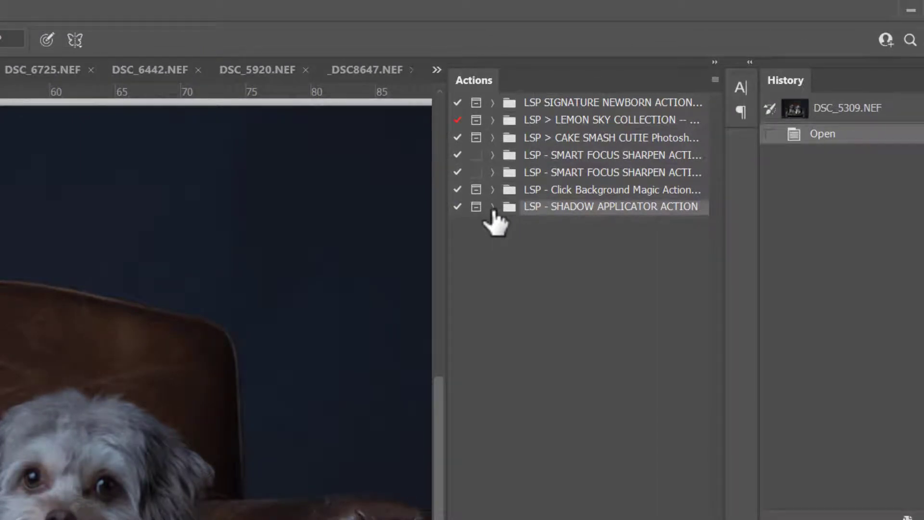
pyautogui.click(493, 207)
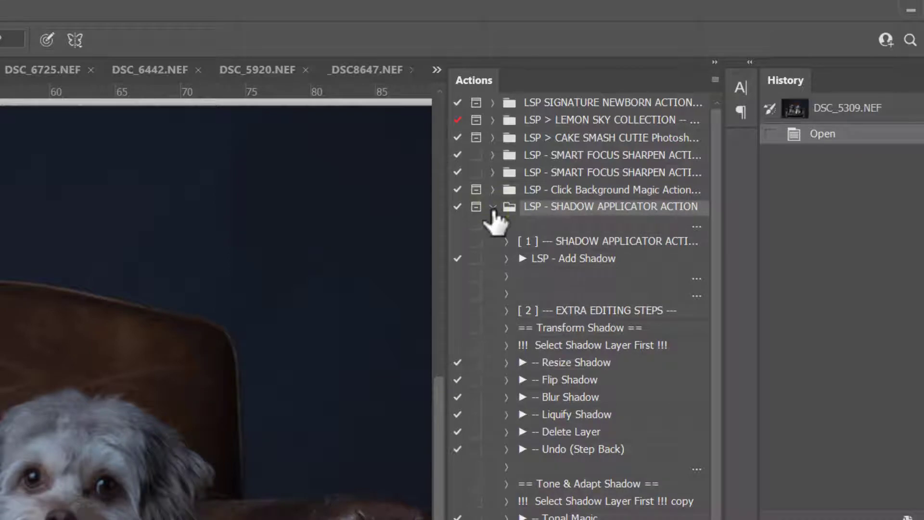
pyautogui.click(493, 207)
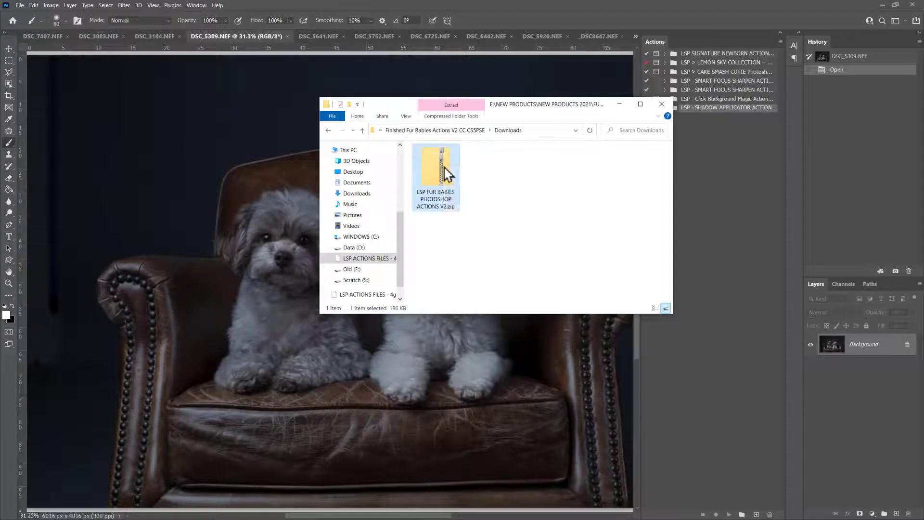
# Step: In File Explorer, extract LSP FUR BABIES PHOTOSHOP ACTIONS V2.zip and open the FUR BABIES v2 folder inside the extracted folder
pyautogui.rightClick(444, 169)
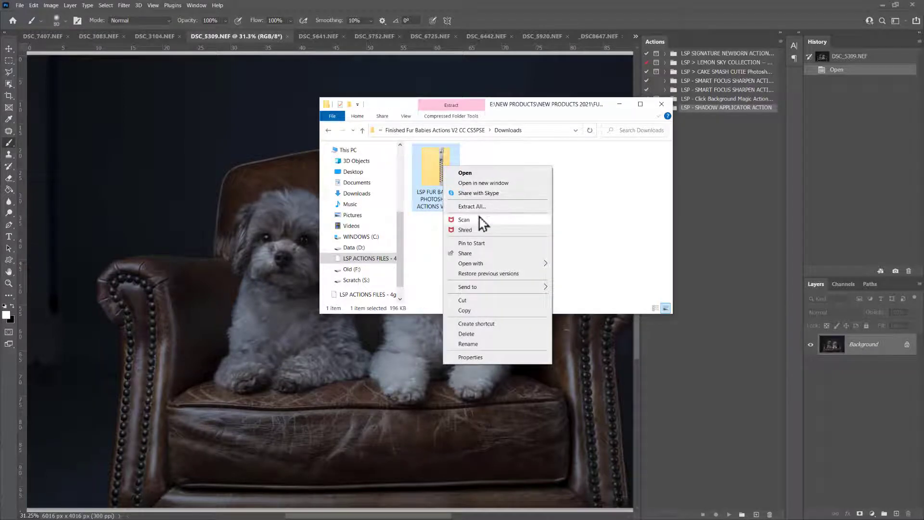
pyautogui.click(487, 206)
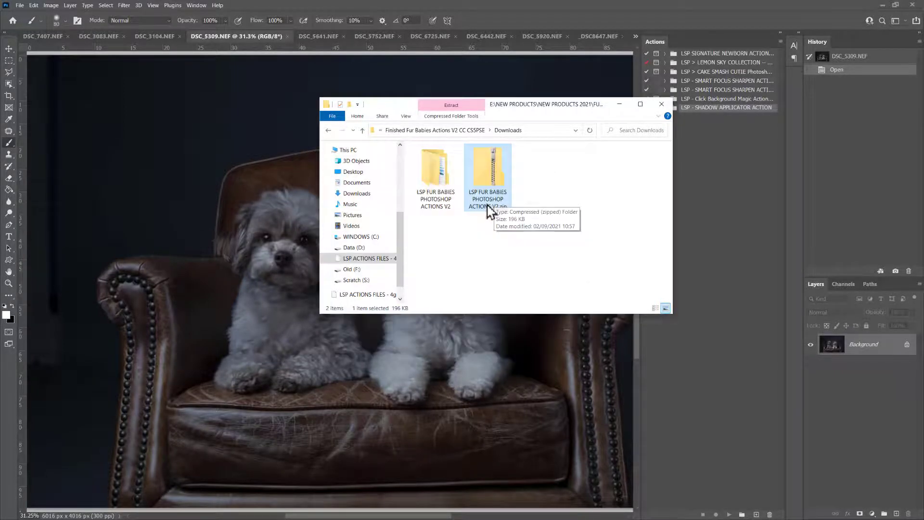
pyautogui.click(433, 185)
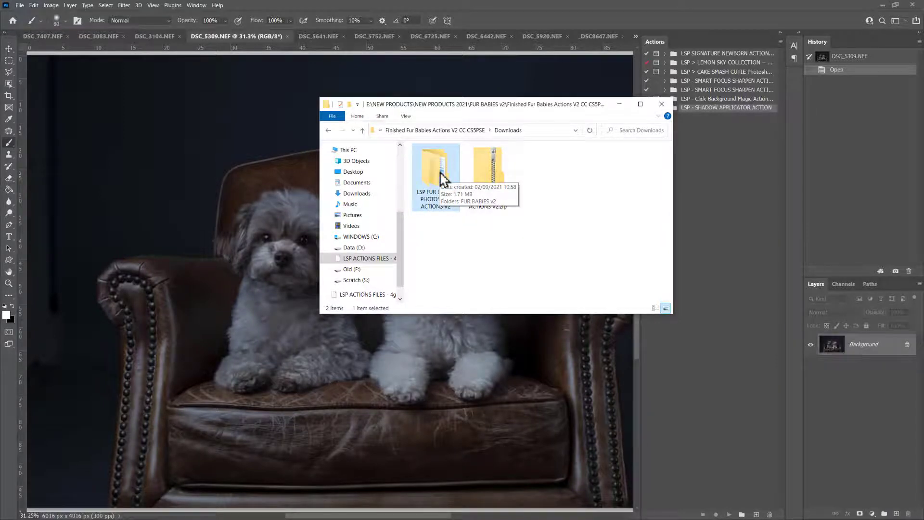
pyautogui.doubleClick(442, 178)
pyautogui.doubleClick(446, 164)
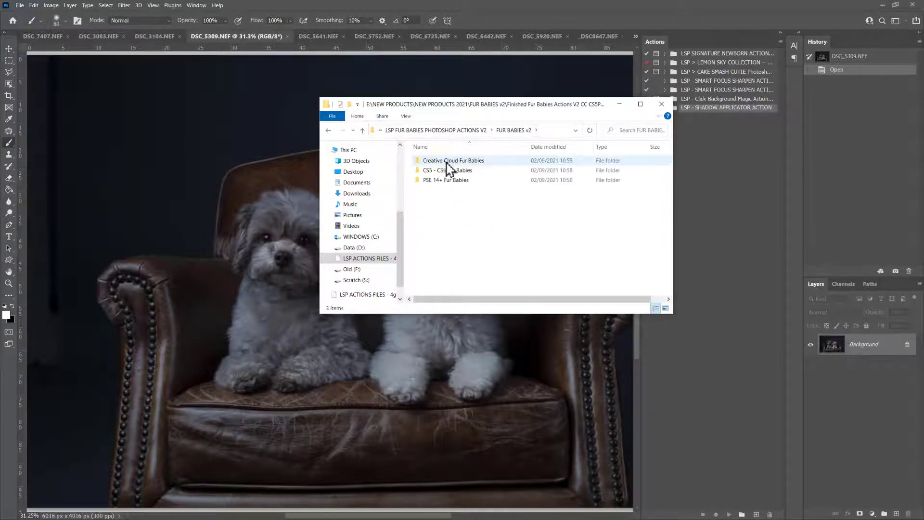
# Step: Check the three version folders for Creative Cloud, CS5 - CS6 and PSE 14+, and open Creative Cloud Fur Babies
pyautogui.click(463, 162)
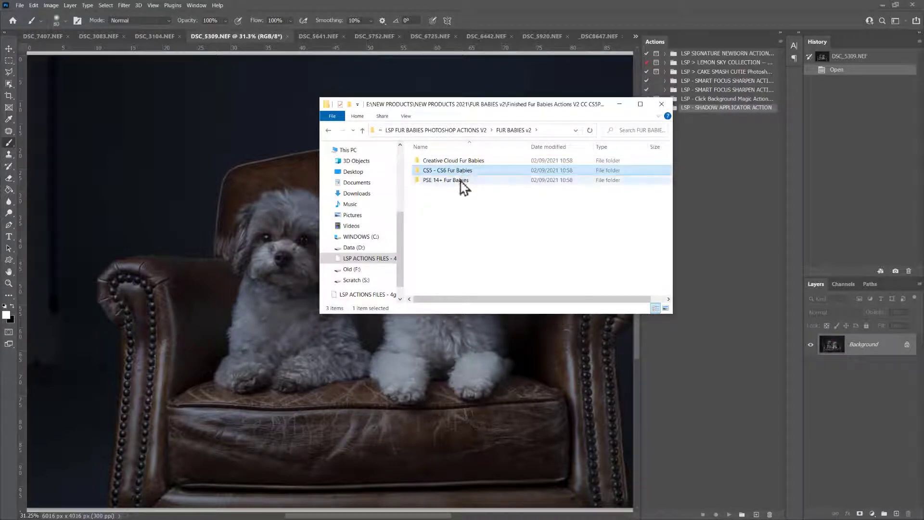
pyautogui.click(463, 181)
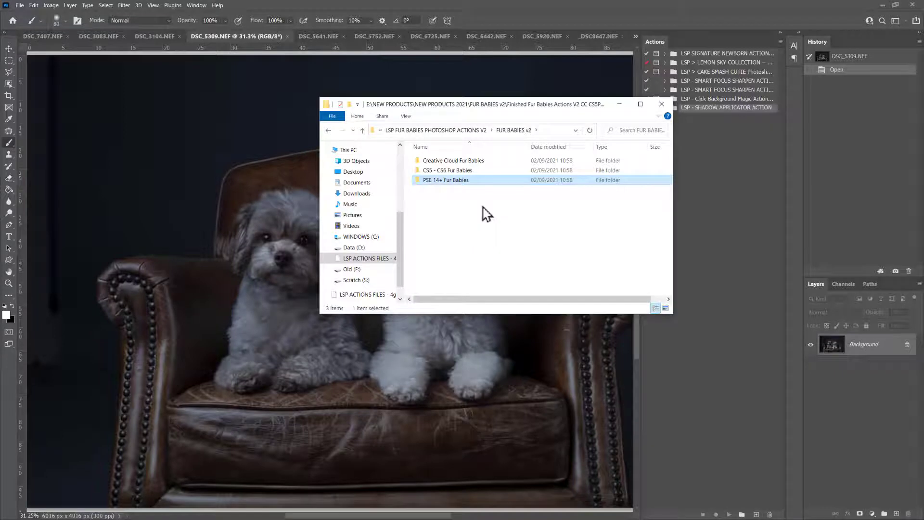
pyautogui.click(466, 160)
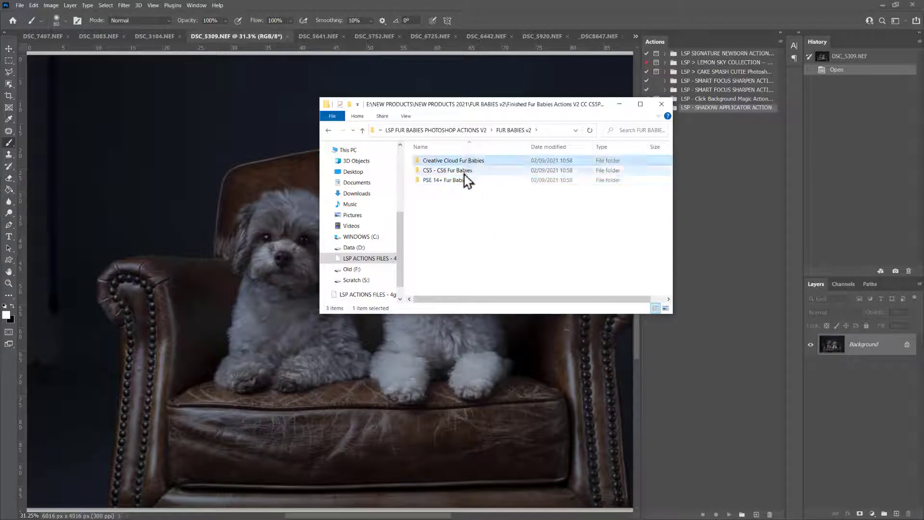
pyautogui.click(461, 183)
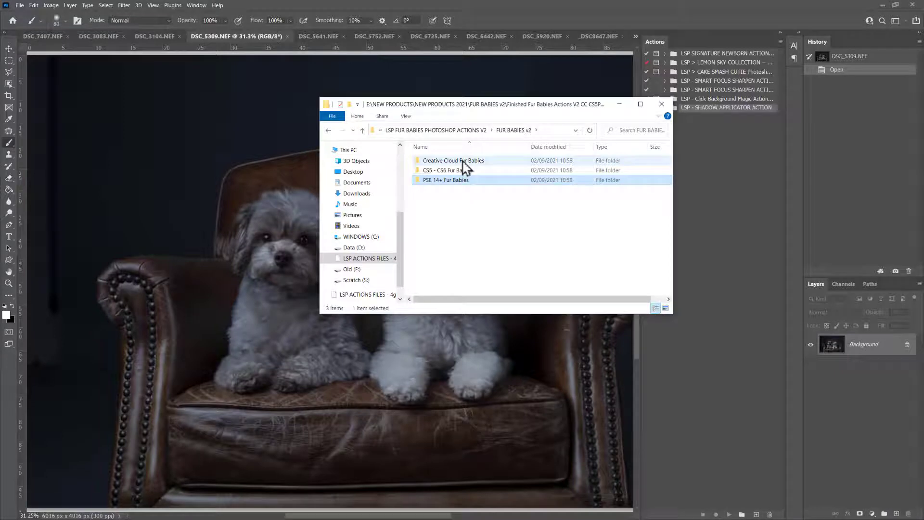
pyautogui.doubleClick(465, 164)
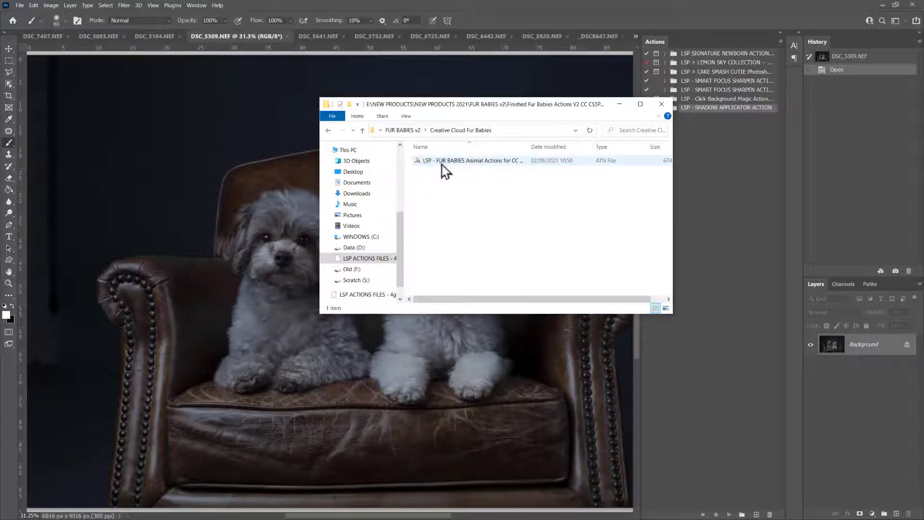
# Step: Display the contents of the Creative Cloud Fur Babies folder as icons
pyautogui.rightClick(486, 185)
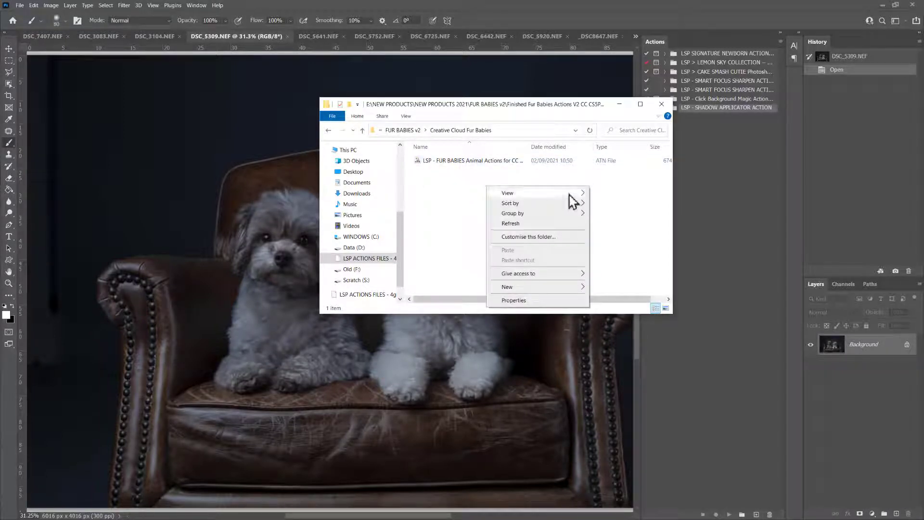
pyautogui.moveTo(567, 194)
pyautogui.click(617, 203)
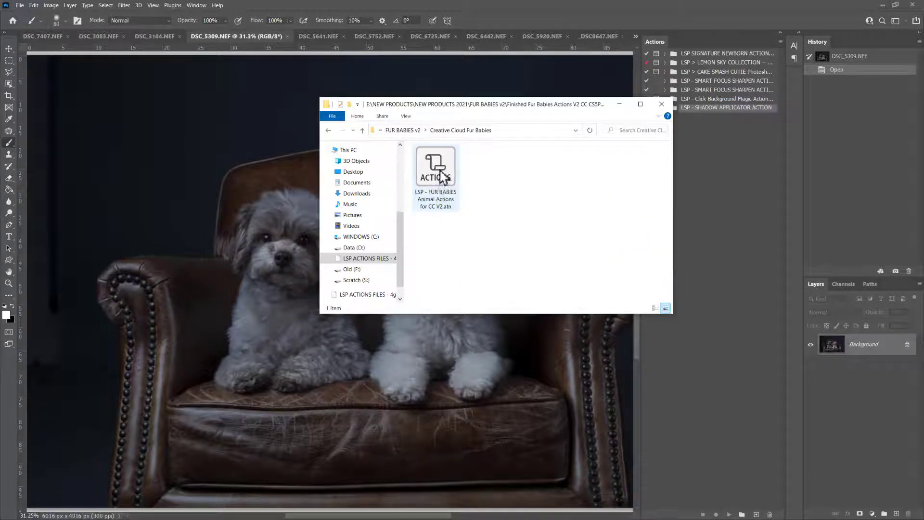
# Step: Load LSP - FUR BABIES Animal Actions for CC V2.atn into Photoshop, declining to remove the conflicting action shortcuts
pyautogui.moveTo(441, 173)
pyautogui.mouseDown()
pyautogui.moveTo(447, 178)
pyautogui.moveTo(400, 183)
pyautogui.moveTo(293, 165)
pyautogui.moveTo(273, 126)
pyautogui.moveTo(435, 181)
pyautogui.mouseUp()
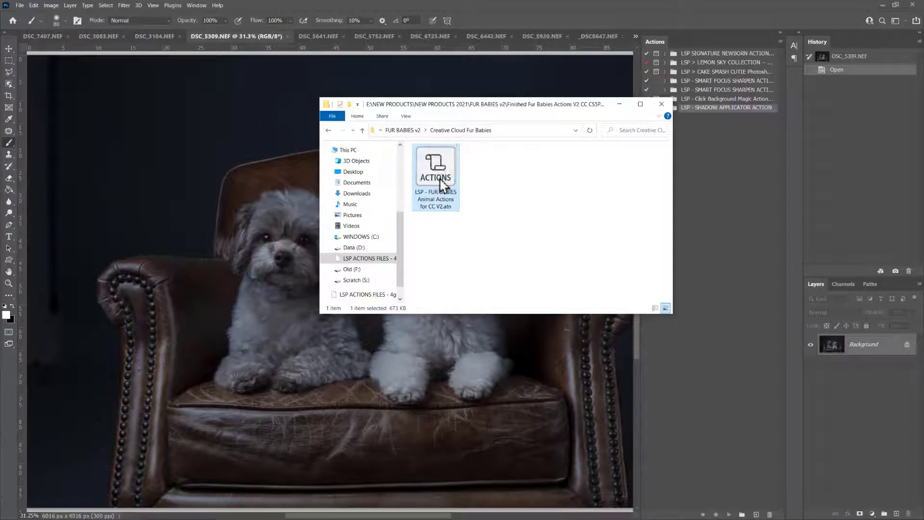
pyautogui.moveTo(470, 105); pyautogui.dragTo(419, 104)
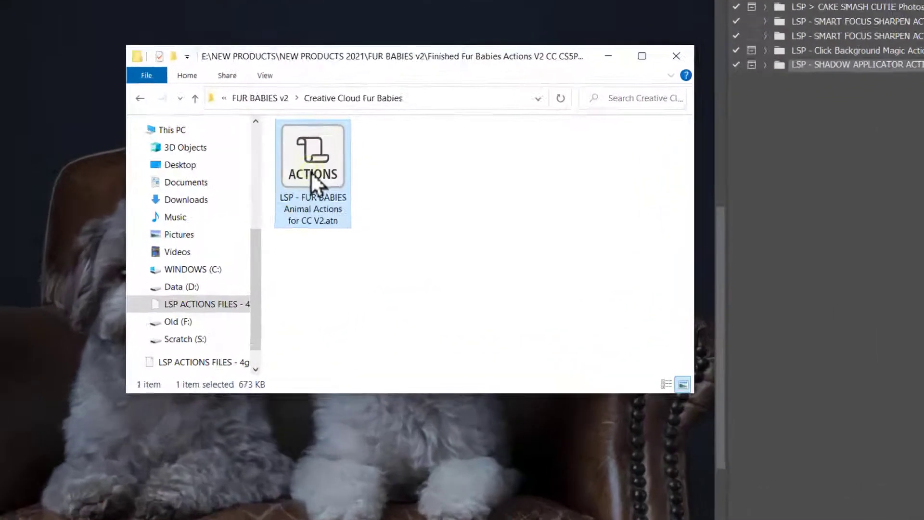
pyautogui.doubleClick(310, 171)
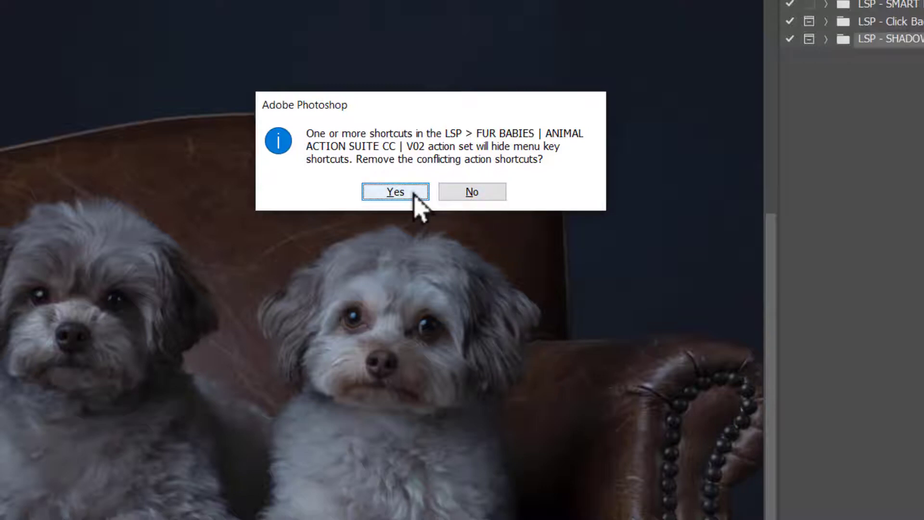
pyautogui.click(466, 192)
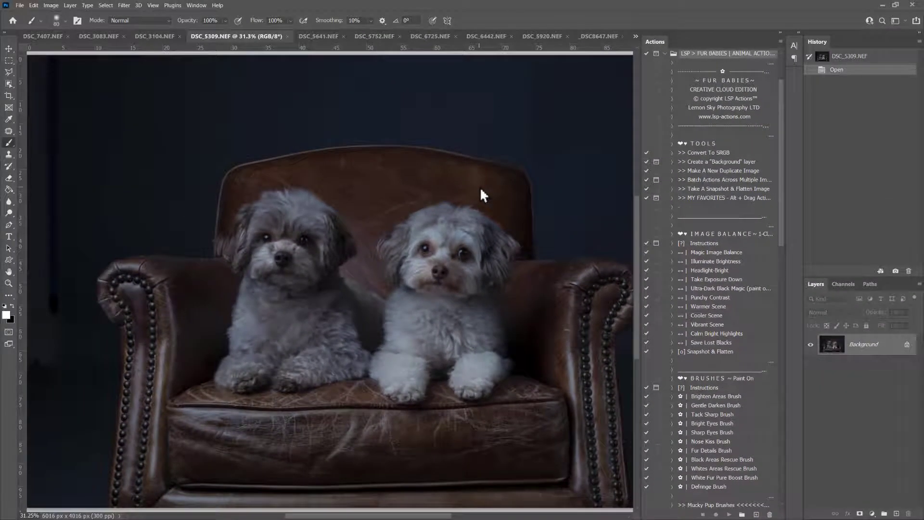
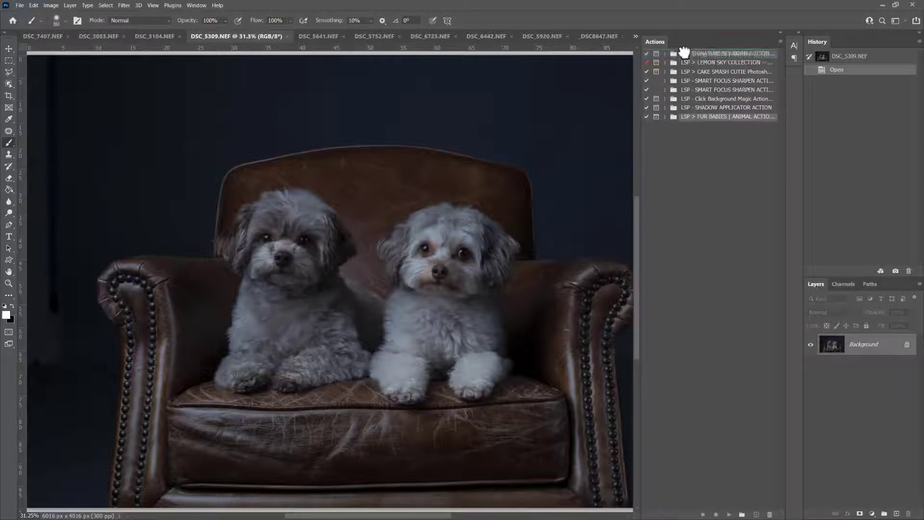
# Step: Move the LSP > FUR BABIES set to the head of the actions list and expand it to review its TOOLS actions
pyautogui.click(666, 54)
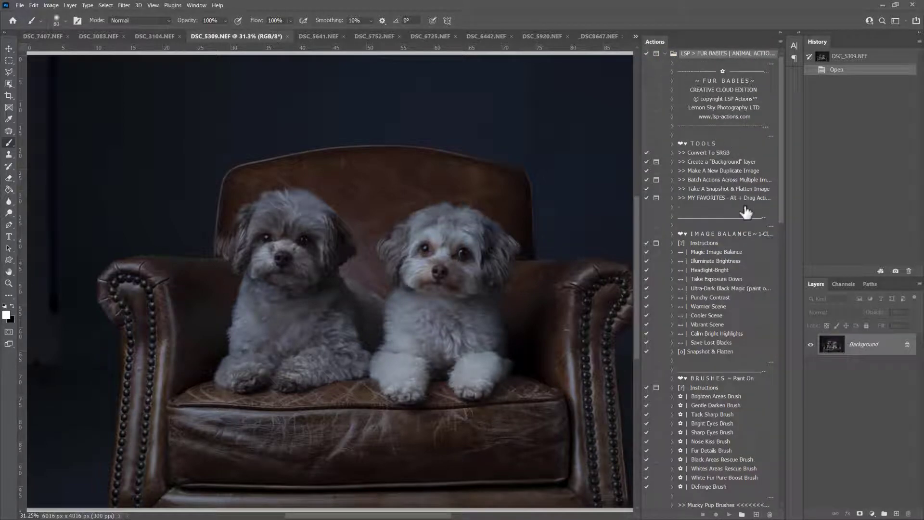
pyautogui.click(720, 152)
pyautogui.click(719, 180)
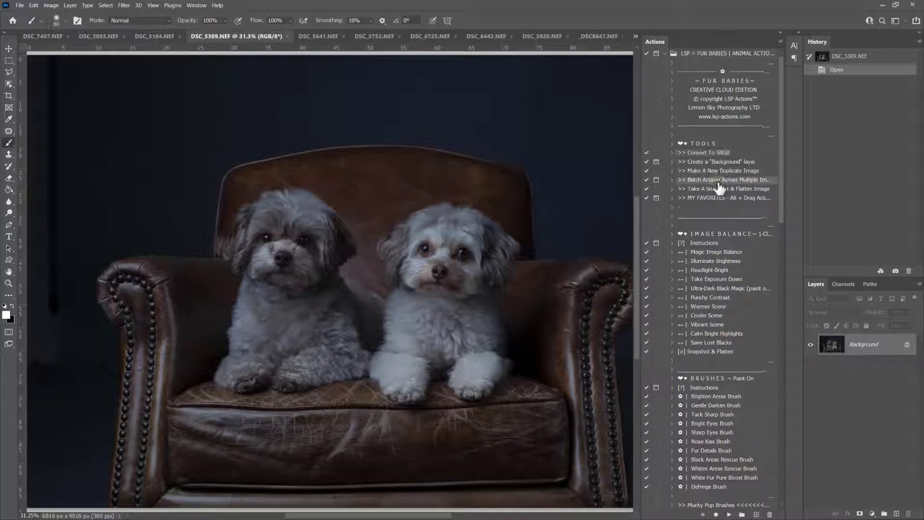
pyautogui.click(721, 198)
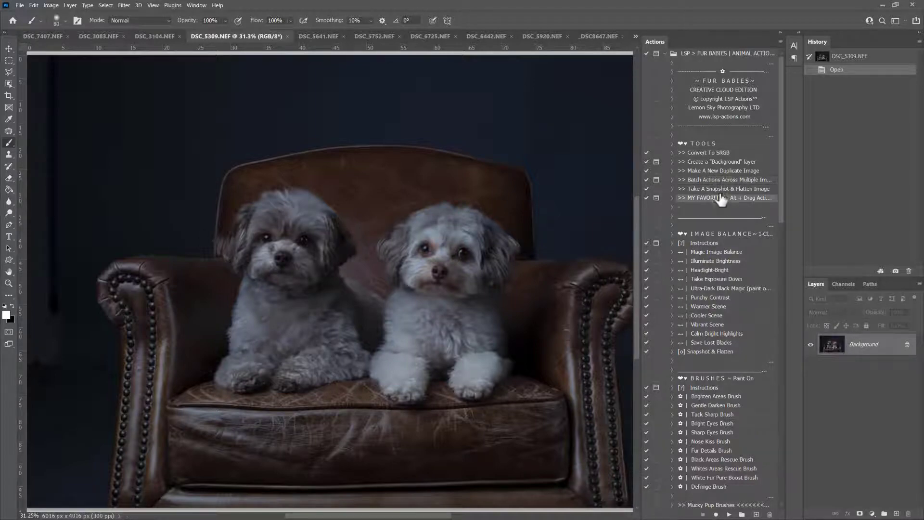
pyautogui.click(717, 171)
pyautogui.click(717, 162)
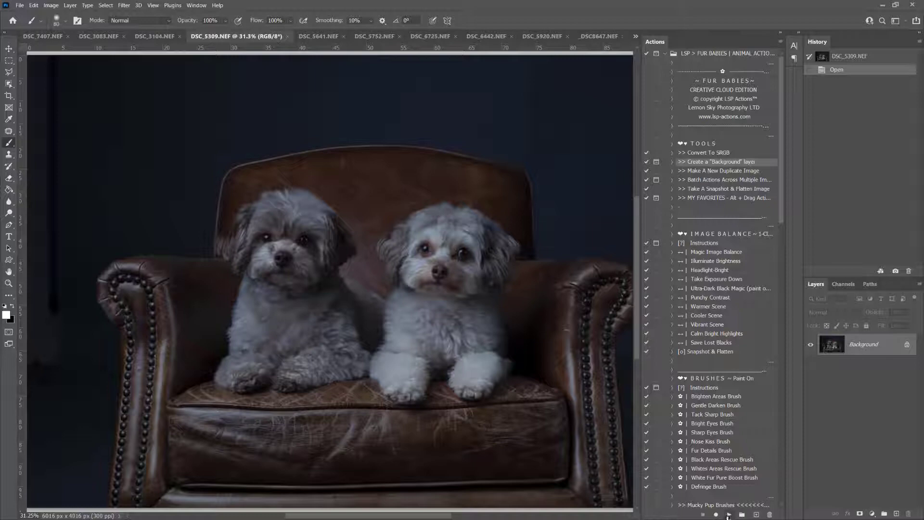
# Step: Play the Take Exposure Down action from the IMAGE BALANCE group on the dog photo and delete the layer it adds
pyautogui.click(699, 255)
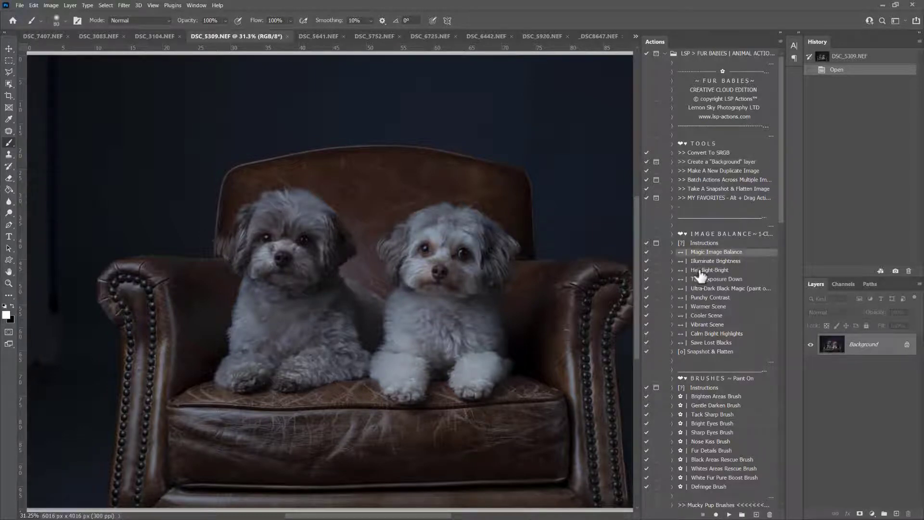
pyautogui.click(702, 270)
pyautogui.click(704, 281)
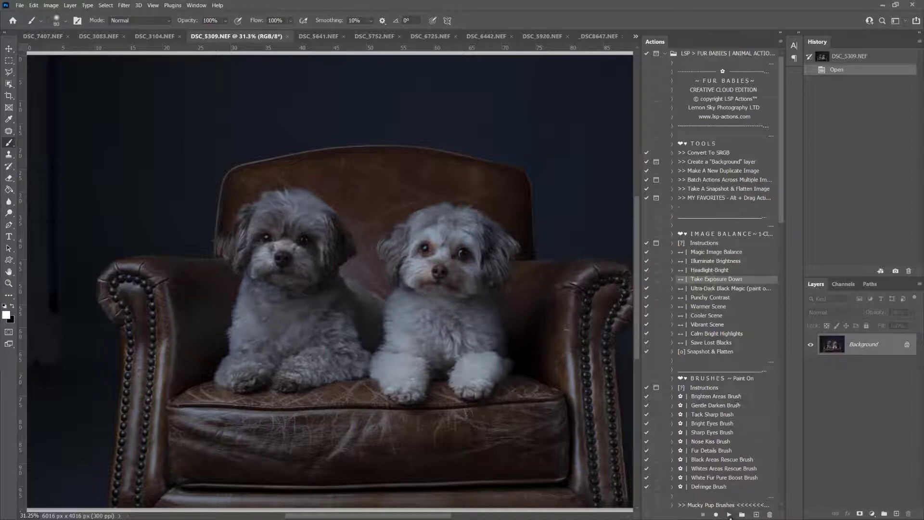
pyautogui.click(730, 515)
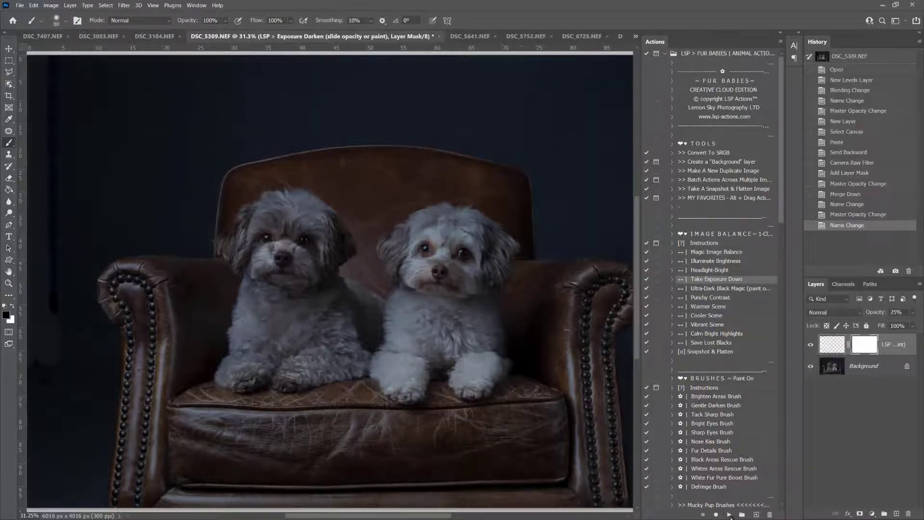
pyautogui.moveTo(887, 351); pyautogui.dragTo(910, 514)
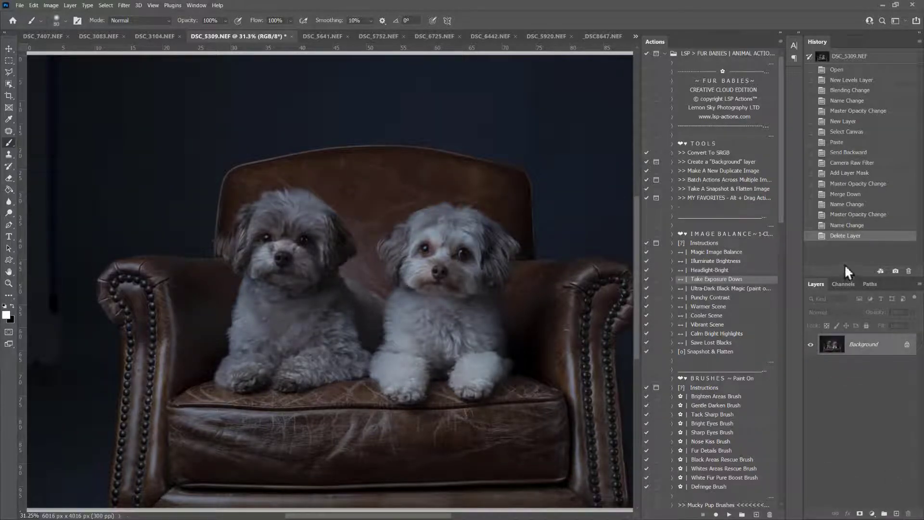
# Step: Shrink the History panel's height to give the Layers panel more room
pyautogui.moveTo(846, 270); pyautogui.dragTo(849, 80)
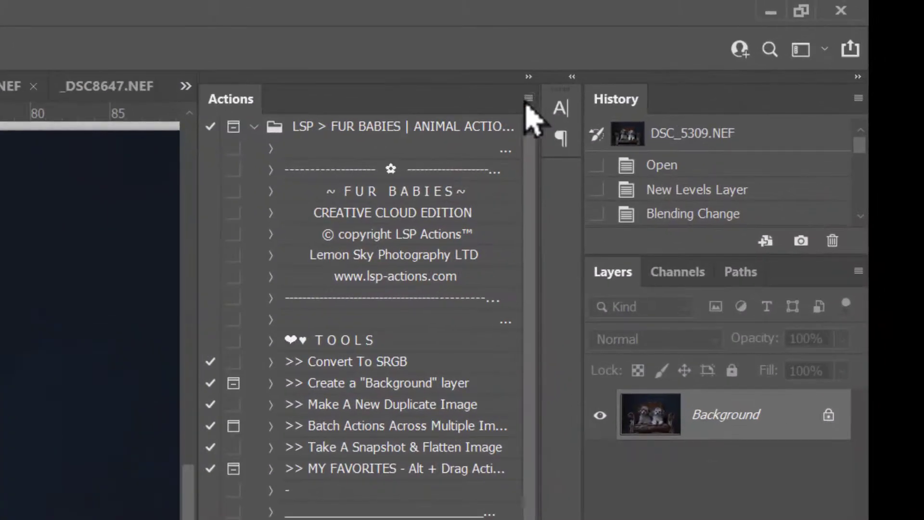
# Step: Switch the Actions panel to Button Mode and narrow it so the coloured action buttons form a single column
pyautogui.click(529, 99)
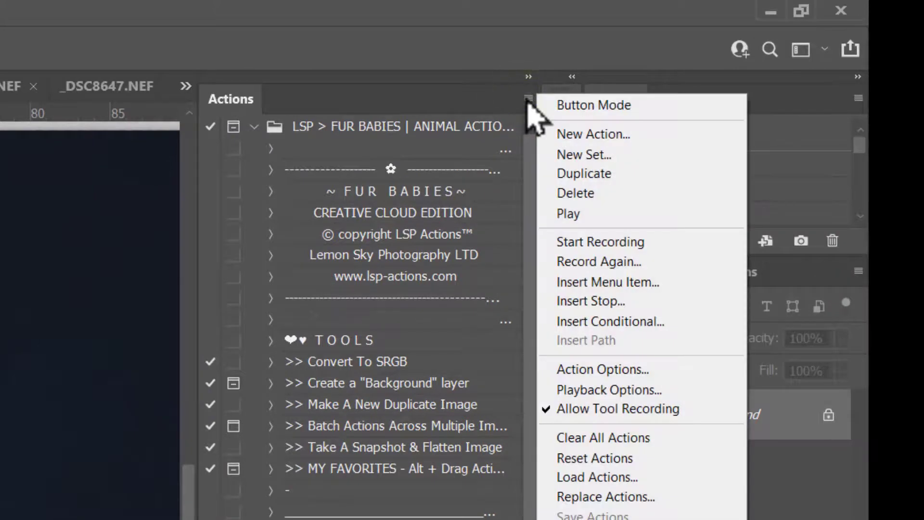
pyautogui.click(554, 105)
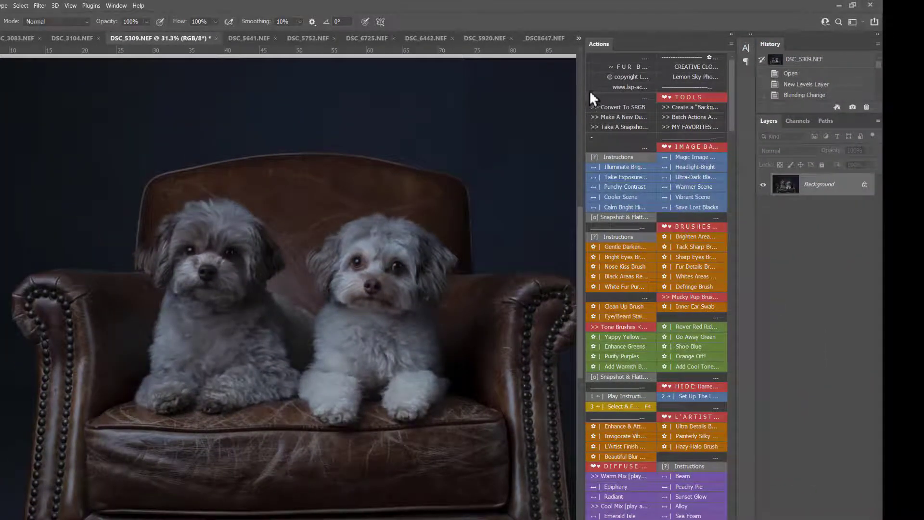
pyautogui.moveTo(585, 89); pyautogui.dragTo(616, 82)
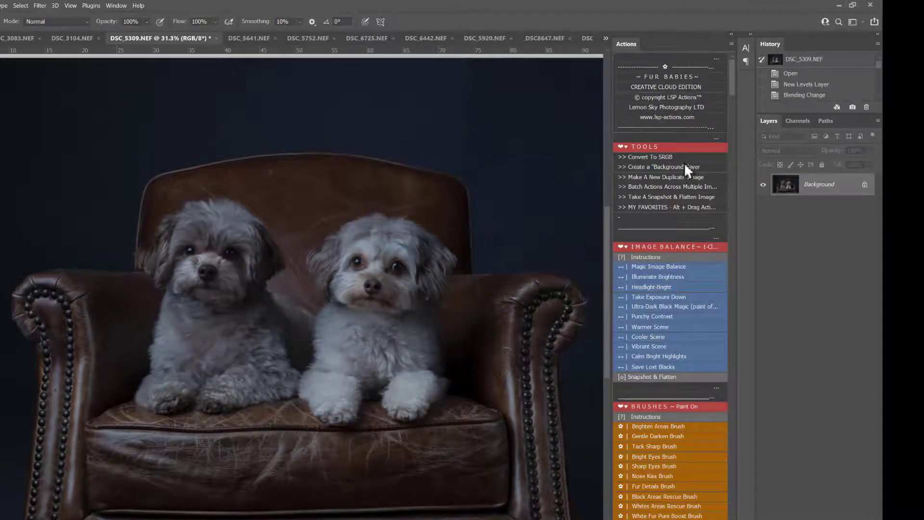
pyautogui.scroll(-6, 703, 220)
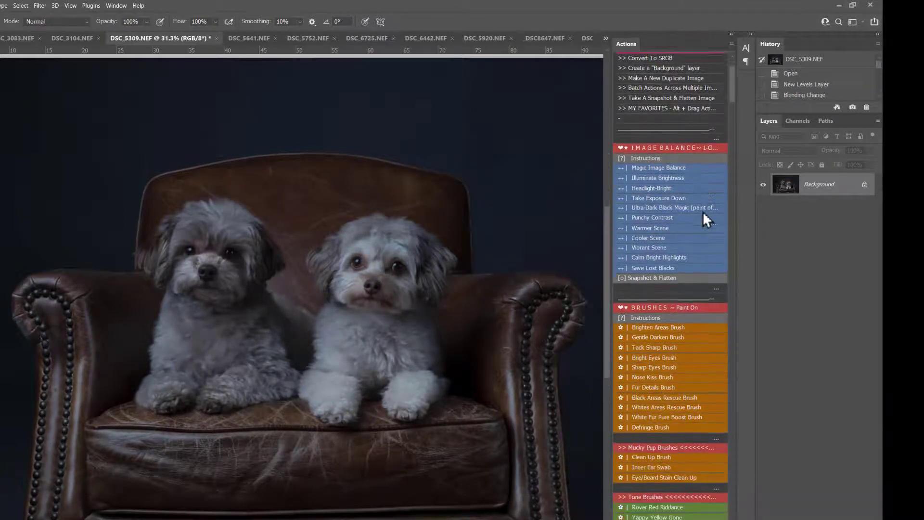
pyautogui.scroll(4, 703, 213)
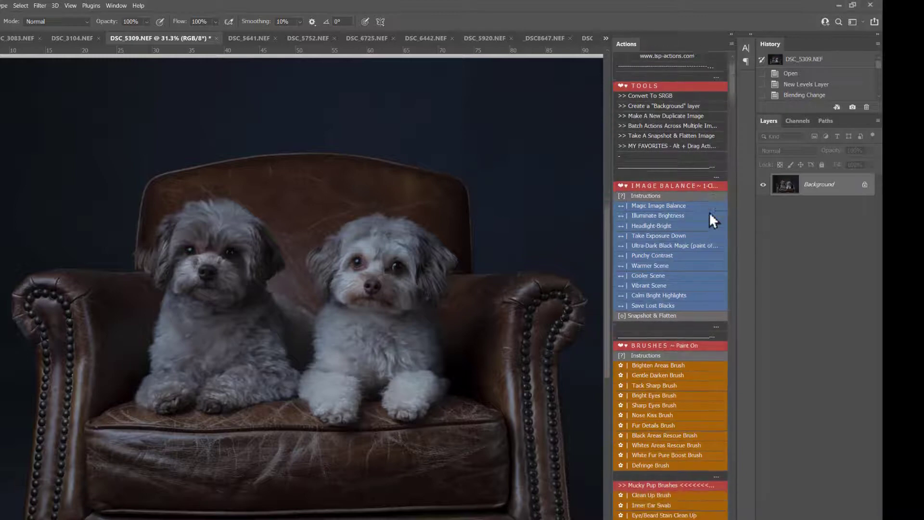
pyautogui.scroll(-2, 709, 213)
pyautogui.scroll(-2, 710, 213)
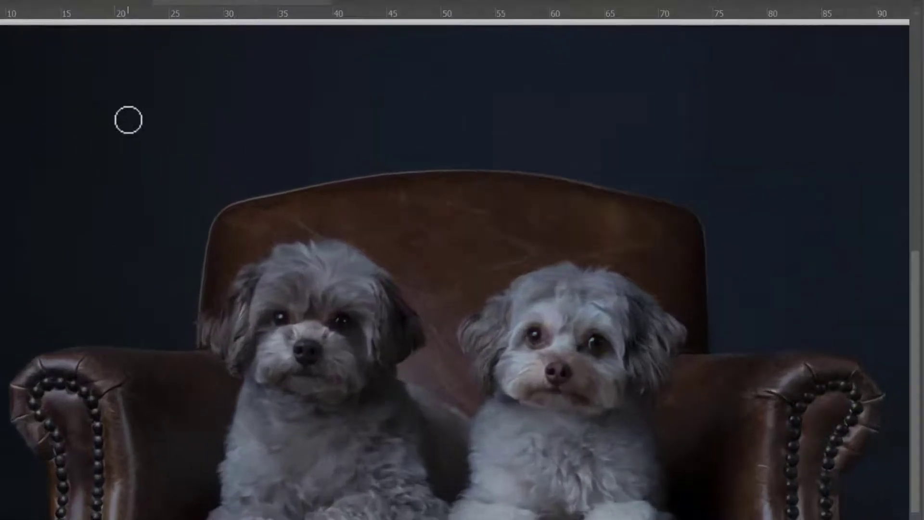
# Step: Choose the Soft Round tip from General Brushes for the Brush tool and keep its blend mode at Normal
pyautogui.rightClick(83, 115)
pyautogui.click(196, 331)
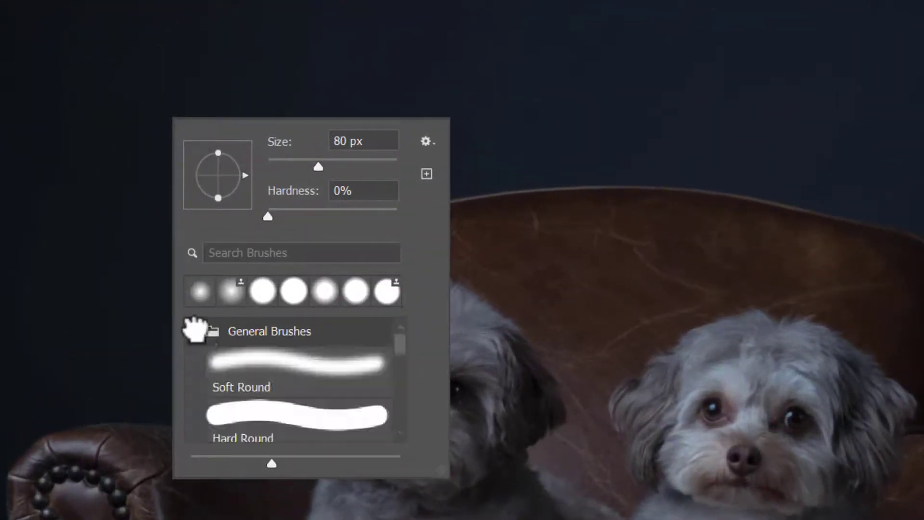
pyautogui.click(243, 378)
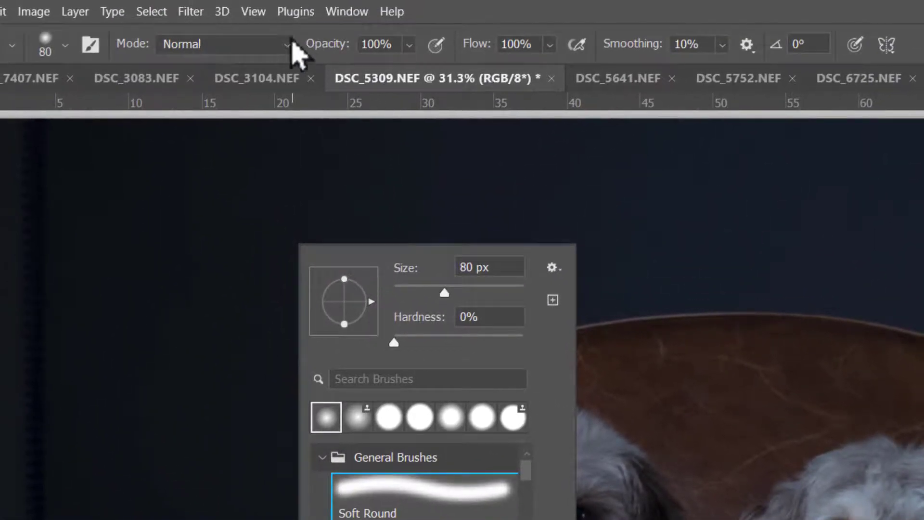
pyautogui.click(255, 48)
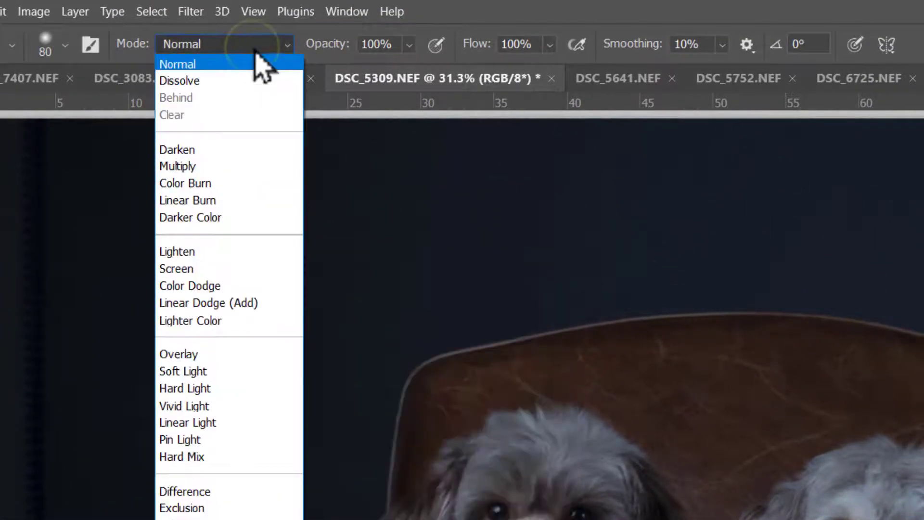
pyautogui.click(254, 52)
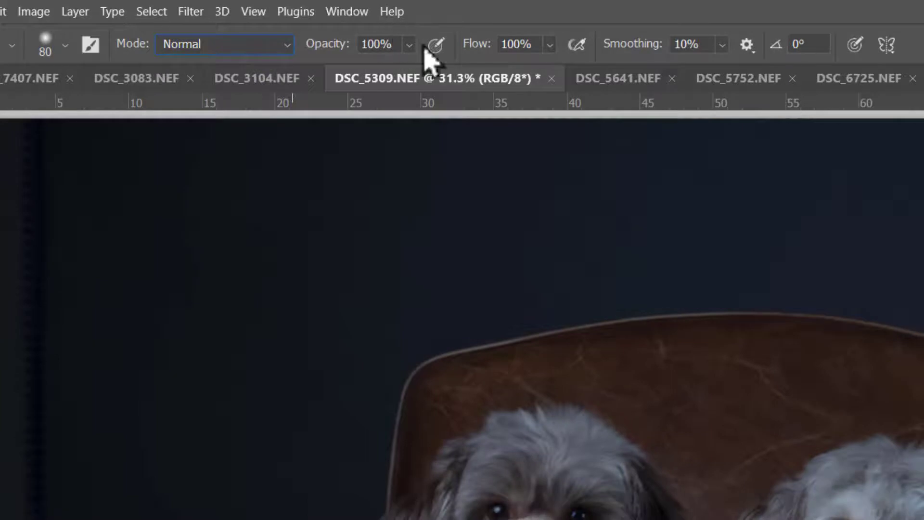
# Step: Set the brush flow to 25%
pyautogui.moveTo(532, 39); pyautogui.dragTo(498, 39)
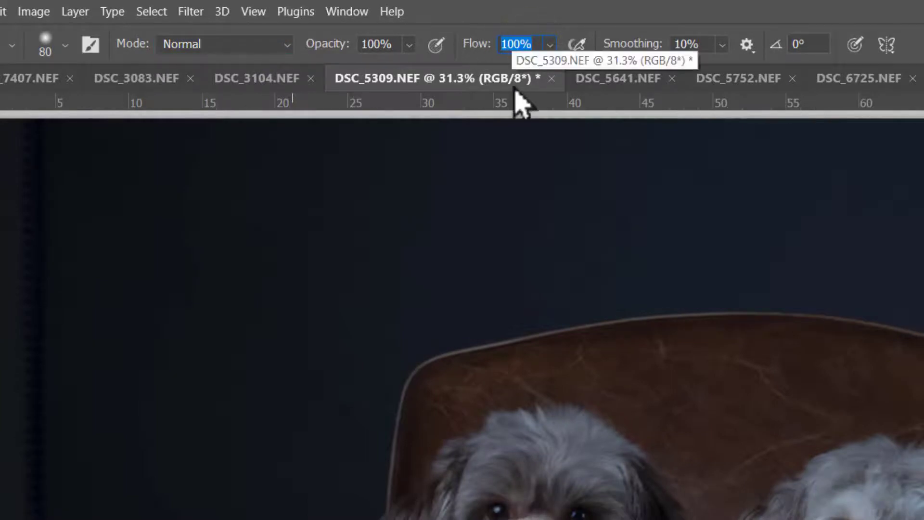
pyautogui.write('25')
pyautogui.press('Return')
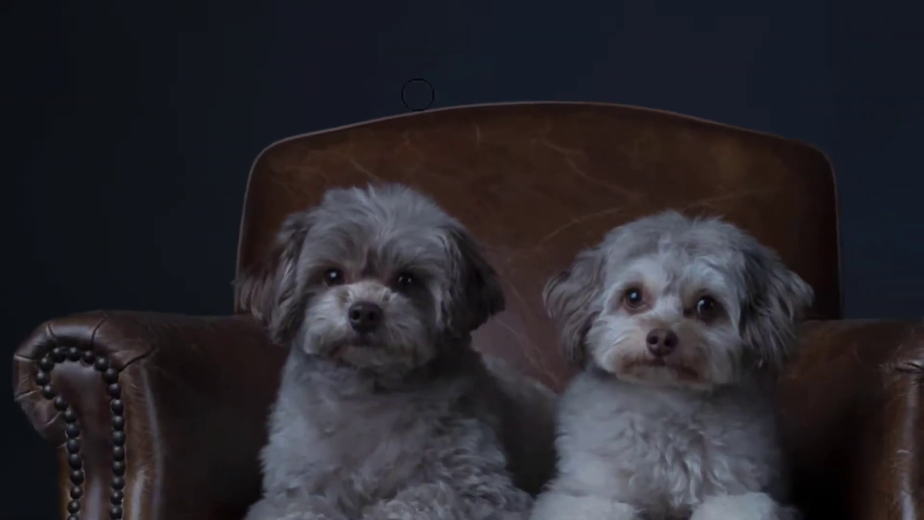
# Step: Test a larger brush with one dab on the dark backdrop above the chair and undo the dab
pyautogui.rightClick(499, 183)
pyautogui.moveTo(633, 228); pyautogui.dragTo(677, 231)
pyautogui.click(650, 23)
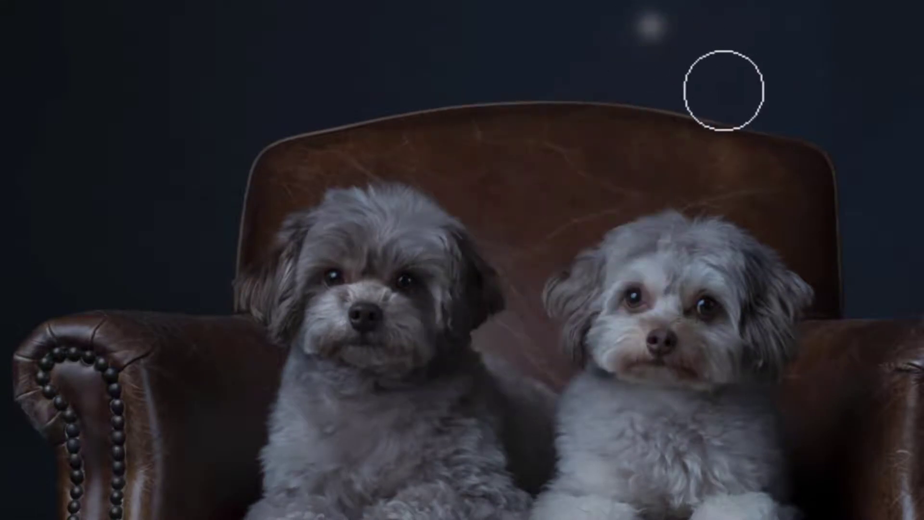
pyautogui.hotkey('ctrl', 'z')
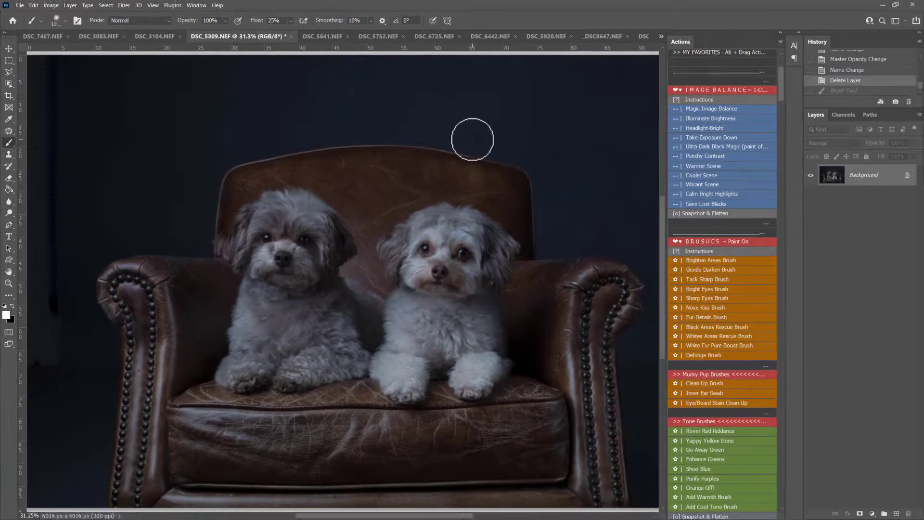
# Step: Resize the brush to 700 px over the dog photo
pyautogui.press('[')
pyautogui.press('[')
pyautogui.press('[')
pyautogui.press('[')
pyautogui.press('[')
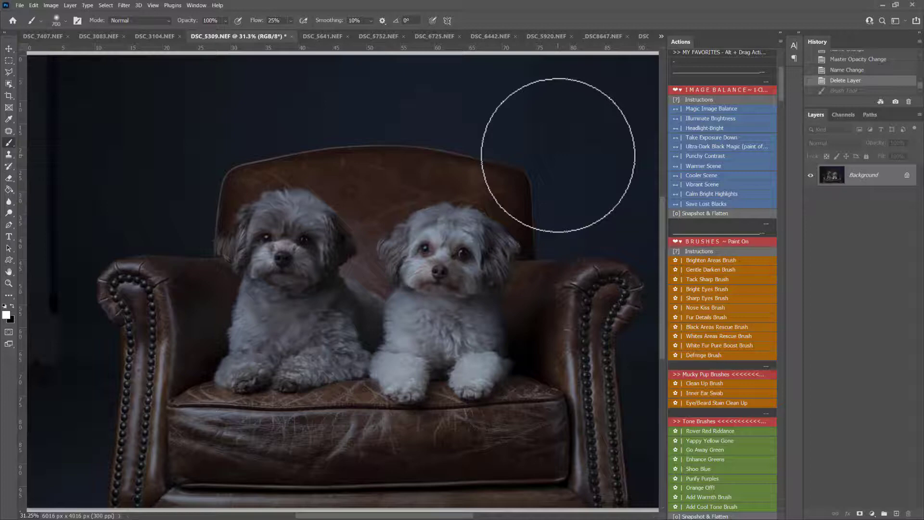
pyautogui.scroll(3, 695, 153)
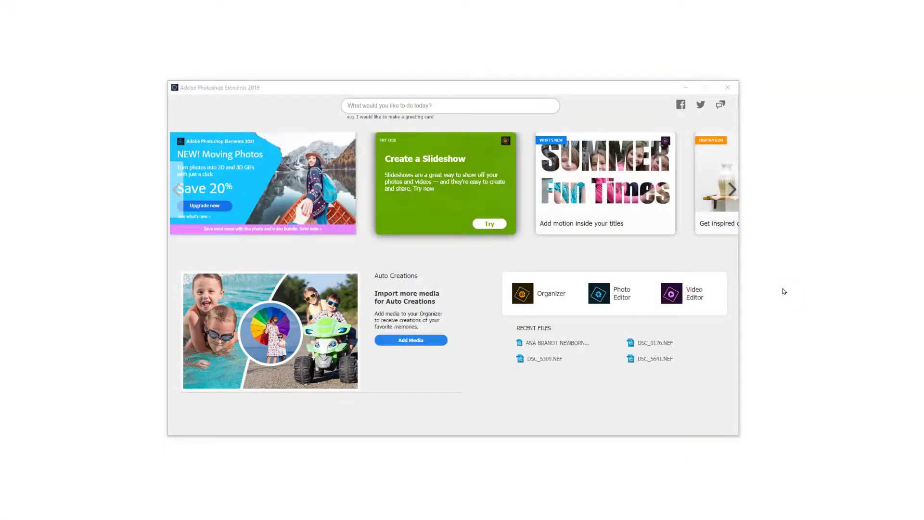
# Step: Switch to Photoshop Elements 2019, launch its Photo Editor and show the Actions panel beside the dog photo
pyautogui.moveTo(536, 87); pyautogui.dragTo(517, 69)
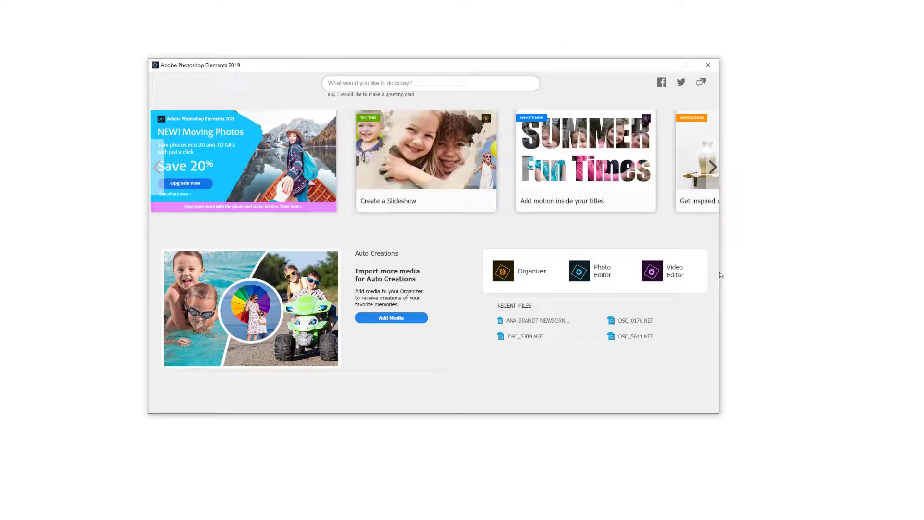
pyautogui.click(574, 273)
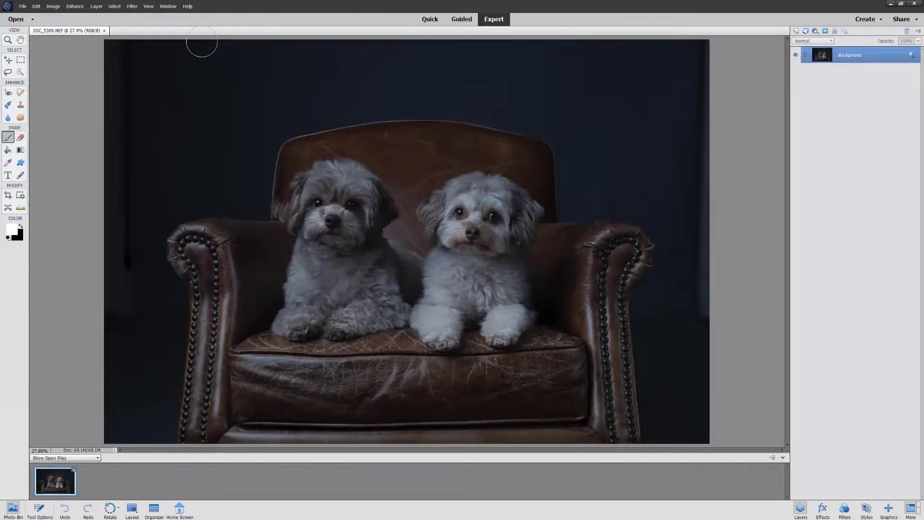
pyautogui.click(167, 7)
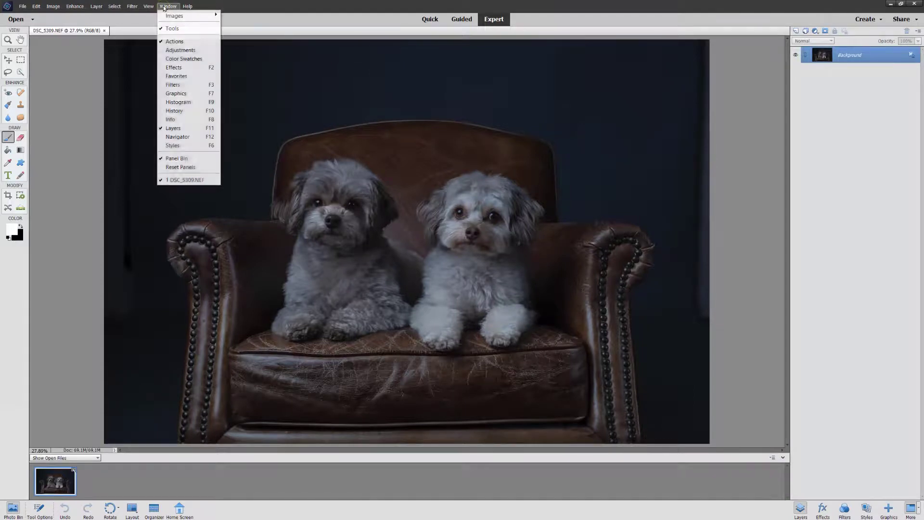
pyautogui.click(170, 42)
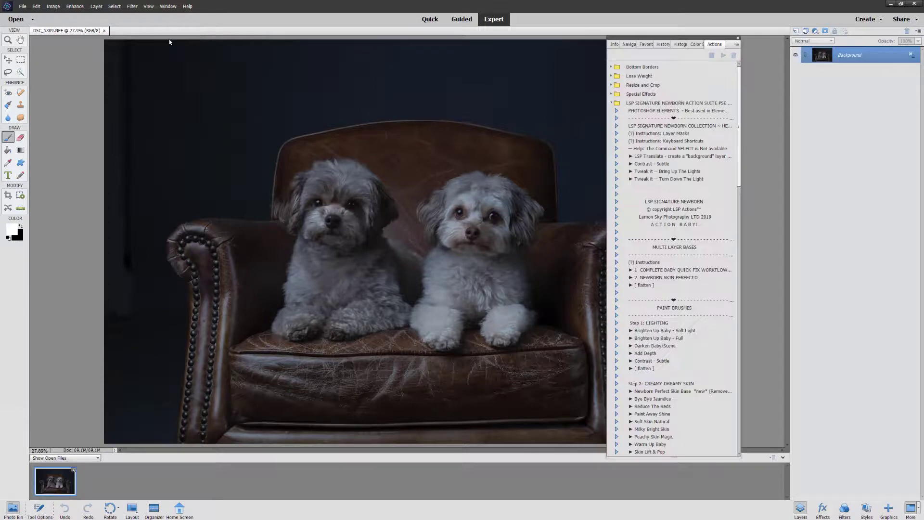
# Step: Collapse the LSP SIGNATURE NEWBORN ACTION SUITE set in the actions list
pyautogui.click(646, 102)
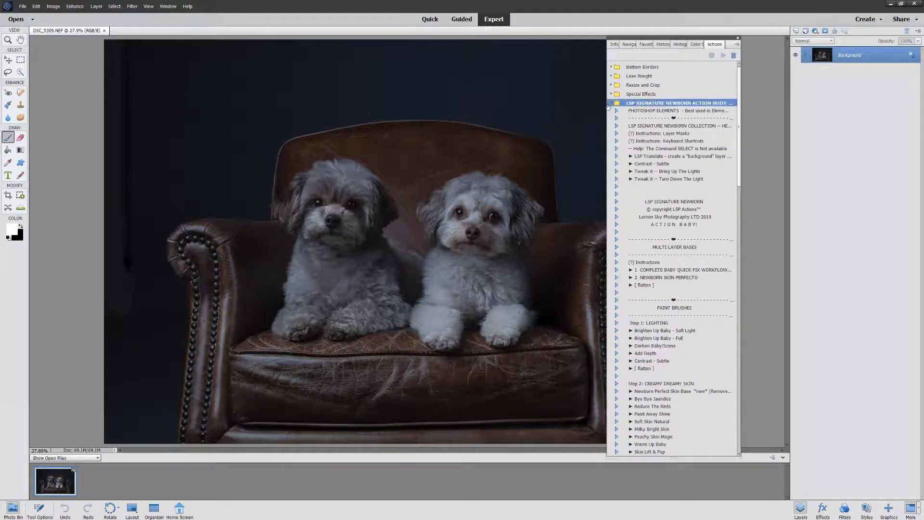
pyautogui.click(612, 103)
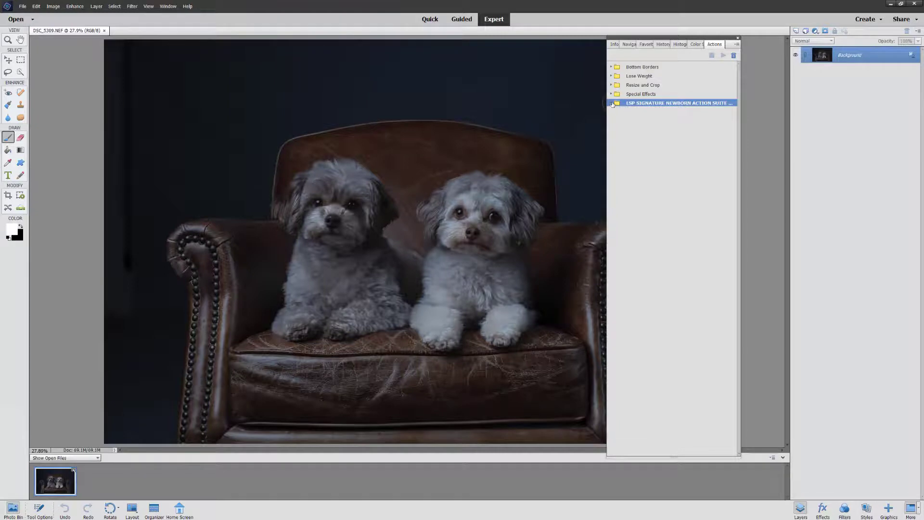
pyautogui.click(612, 103)
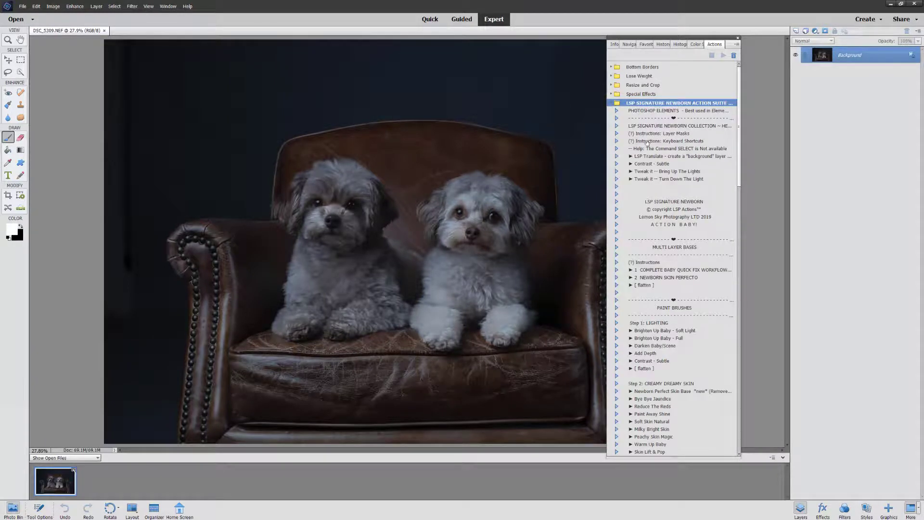
pyautogui.click(612, 103)
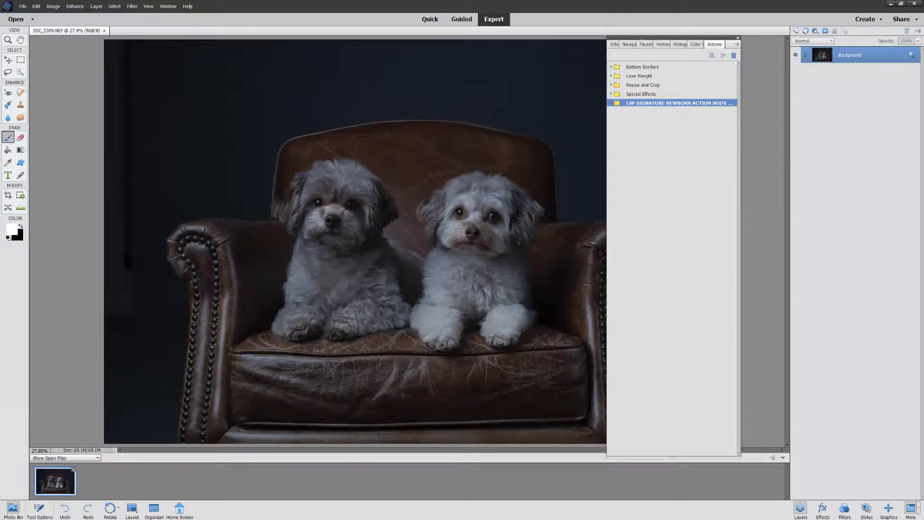
# Step: Switch to File Explorer and load the FUR BABIES Animal Actions file from the PSE 14+ Fur Babies folder into the Elements Actions panel
pyautogui.hotkey('alt', 'Tab')
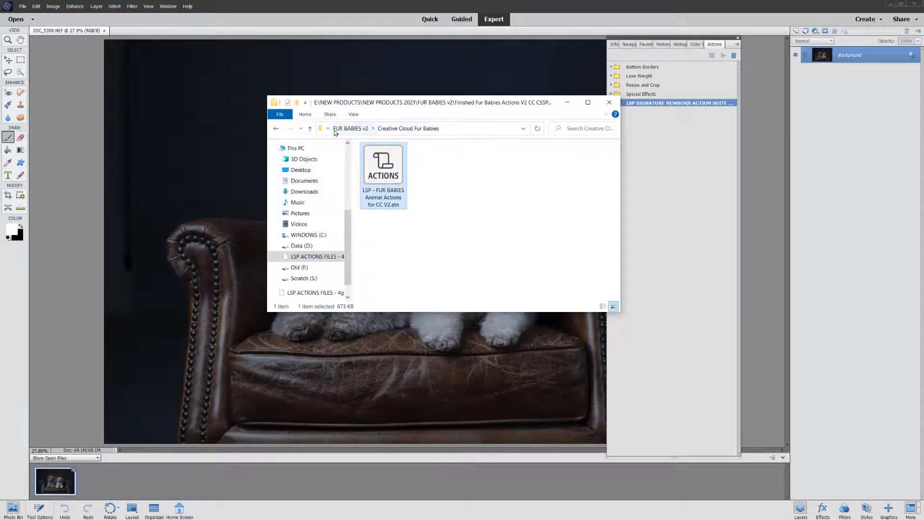
pyautogui.click(351, 128)
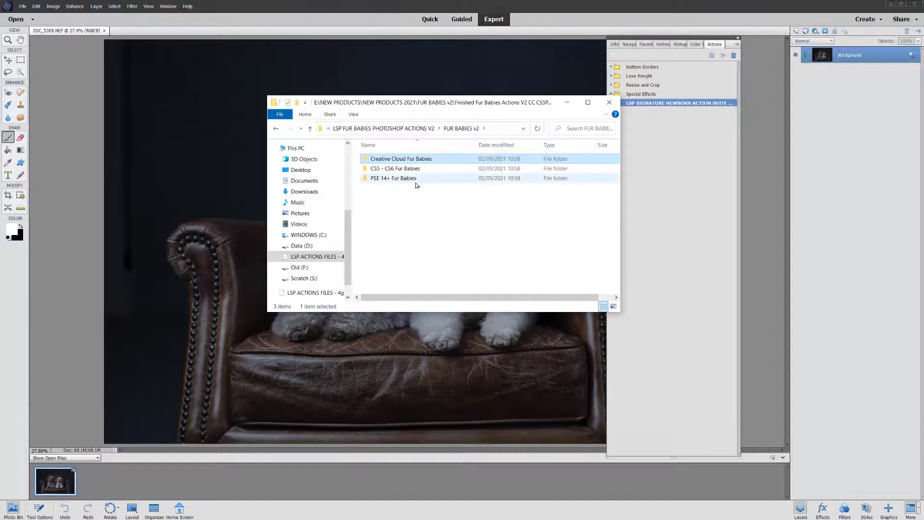
pyautogui.doubleClick(390, 179)
pyautogui.click(397, 160)
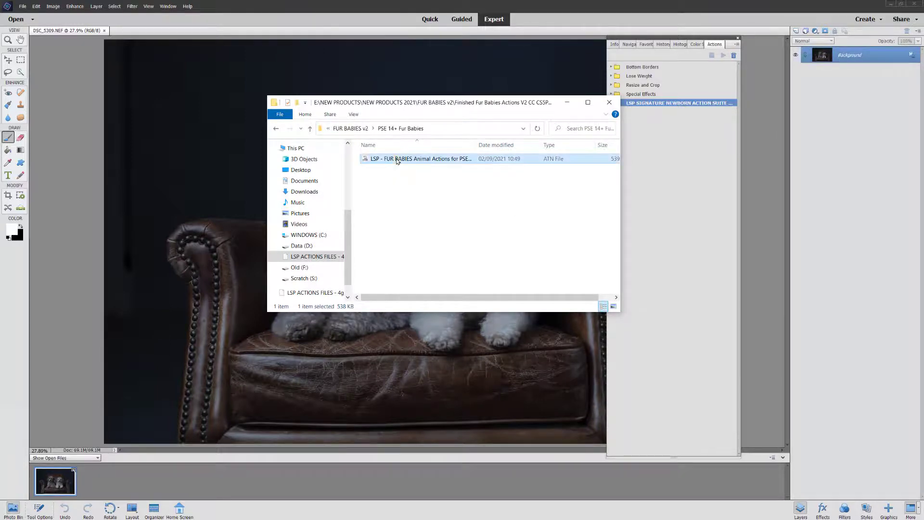
pyautogui.moveTo(397, 160); pyautogui.dragTo(635, 149)
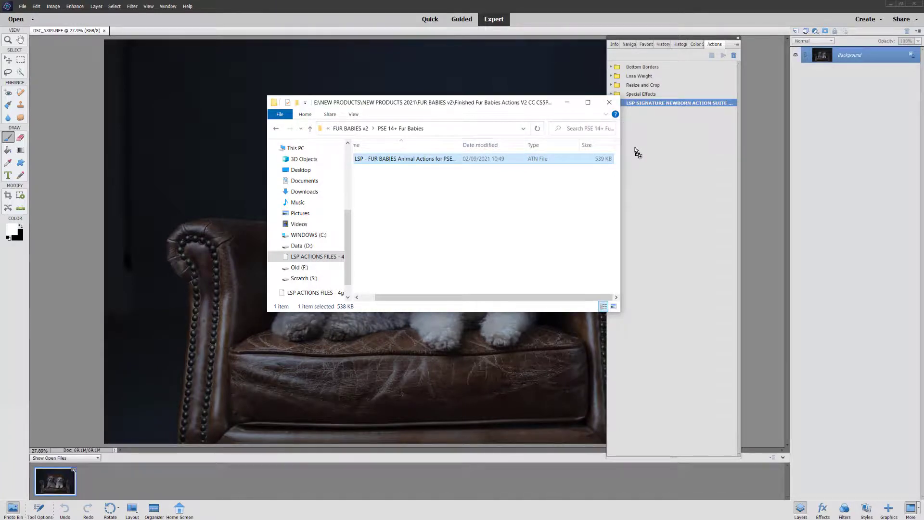
pyautogui.moveTo(636, 150); pyautogui.dragTo(635, 150)
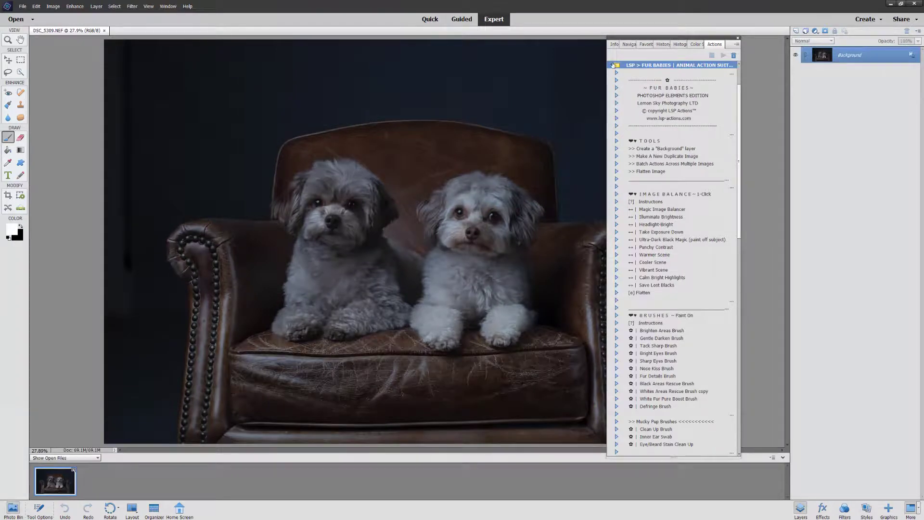
# Step: Move the floating Actions panel against the Layers panel and play the Illuminate Brightness action on the dog photo
pyautogui.scroll(1, 710, 135)
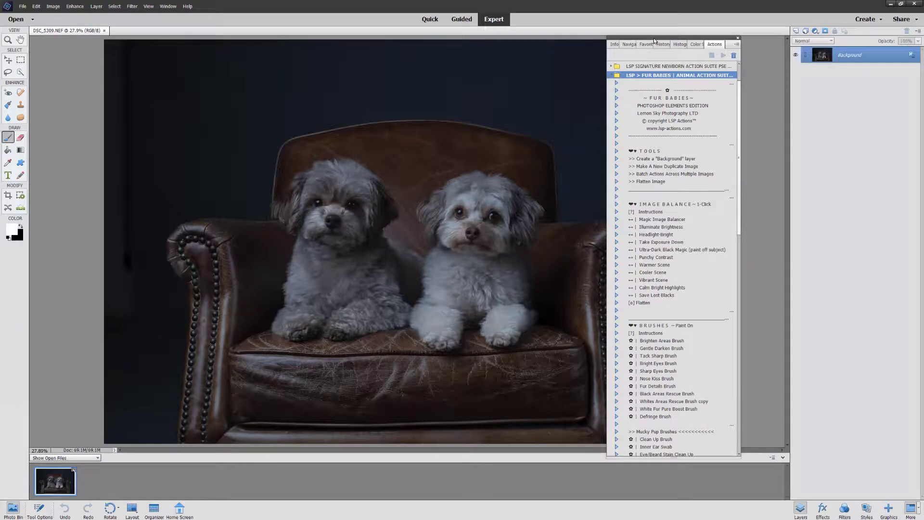
pyautogui.moveTo(654, 38); pyautogui.dragTo(706, 35)
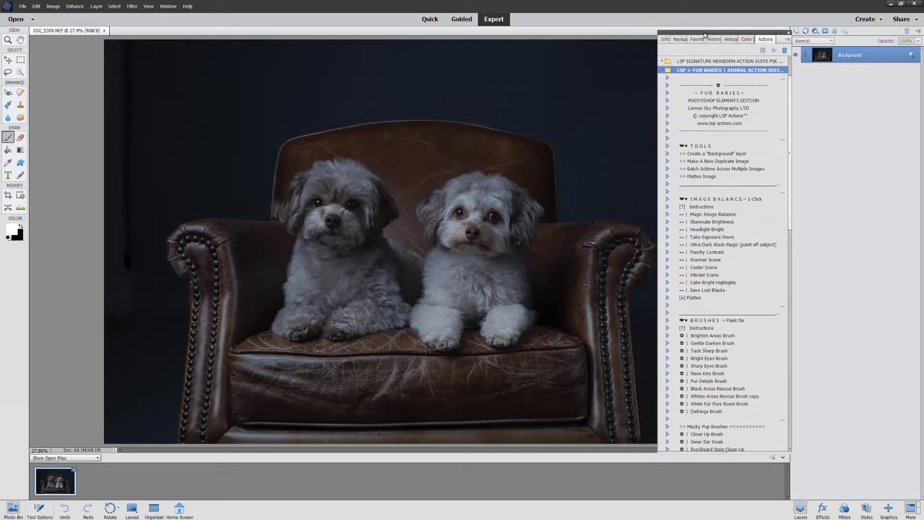
pyautogui.scroll(-1, 744, 199)
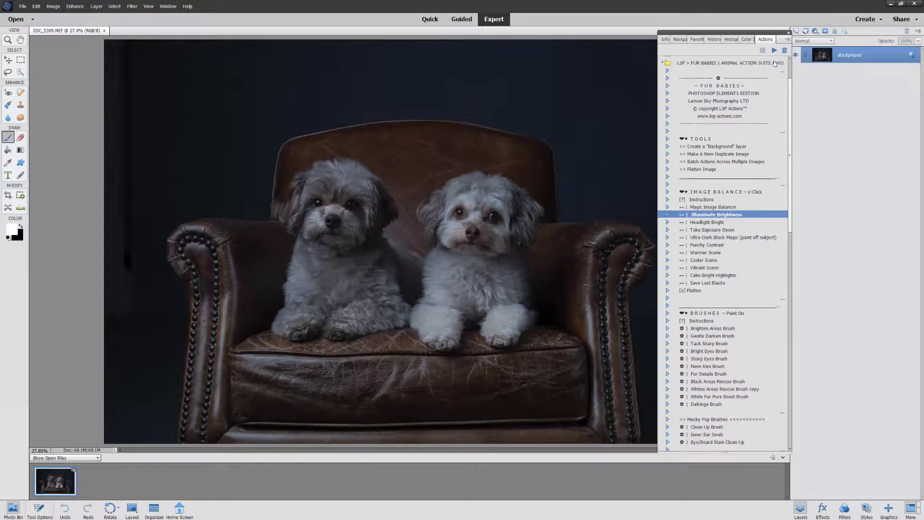
pyautogui.click(774, 50)
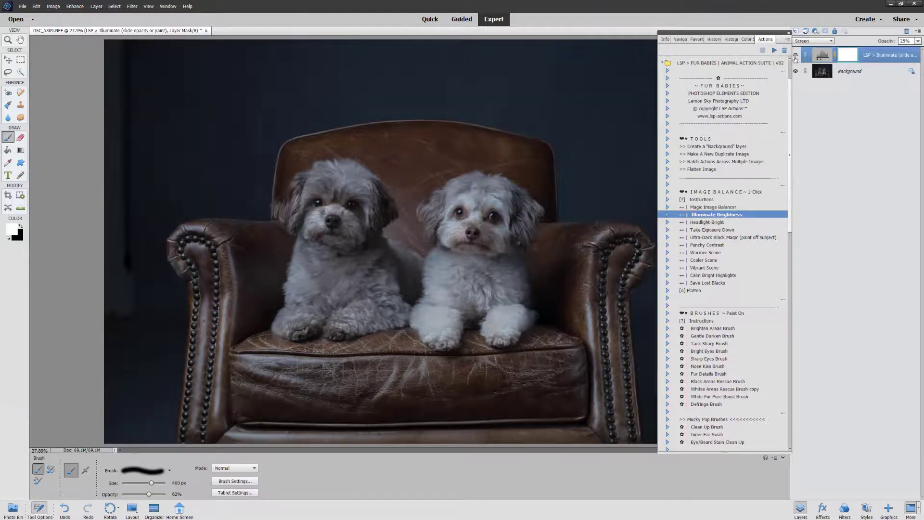
# Step: Toggle the LSP > Illuminate layer's visibility repeatedly to compare the photo before and after the action
pyautogui.click(795, 55)
pyautogui.click(796, 56)
pyautogui.click(795, 55)
pyautogui.click(795, 55)
pyautogui.click(795, 55)
pyautogui.click(796, 56)
pyautogui.click(796, 55)
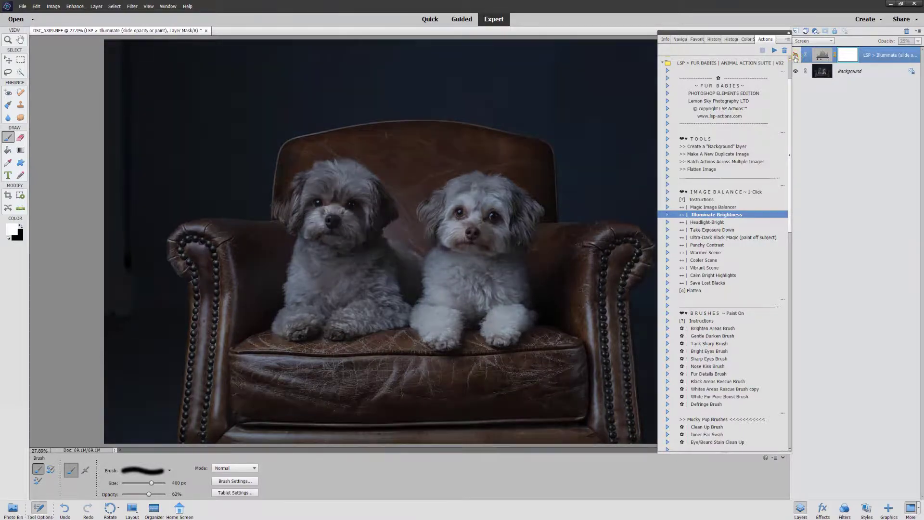
pyautogui.click(796, 55)
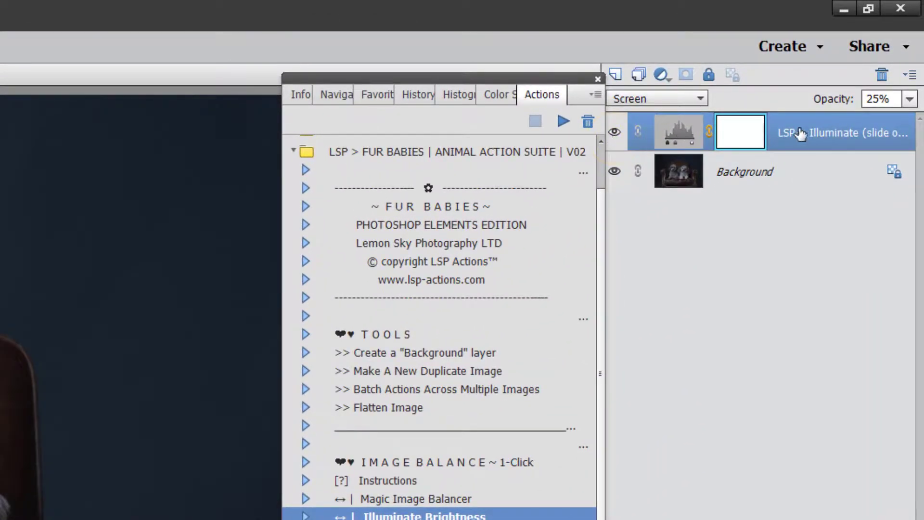
# Step: Adjust the opacity of the LSP > Illuminate layer
pyautogui.click(910, 99)
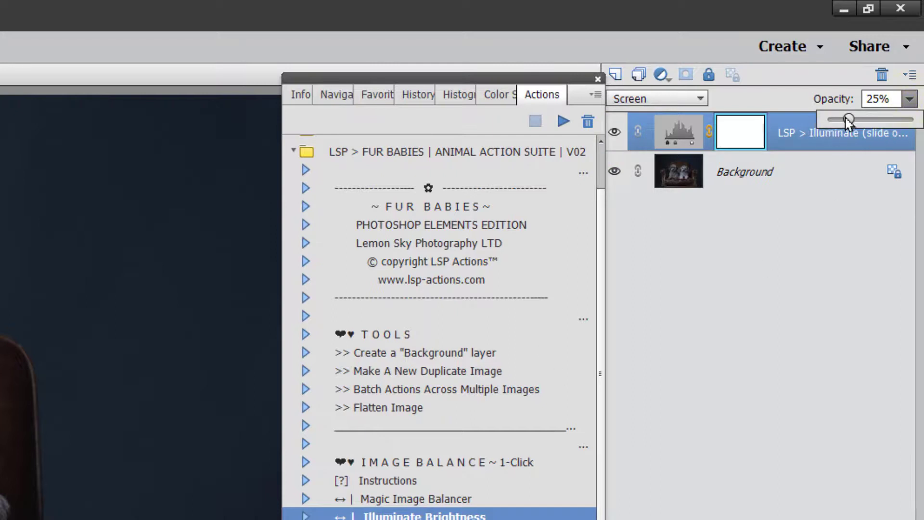
pyautogui.moveTo(883, 117); pyautogui.dragTo(865, 118)
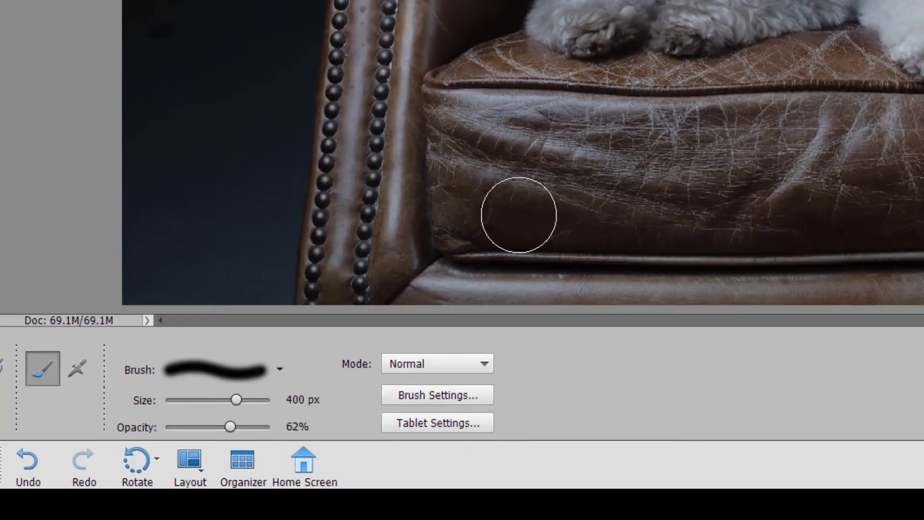
# Step: Select the Soft Round 21 pixels tip from Default Brushes for the Brush tool
pyautogui.click(271, 372)
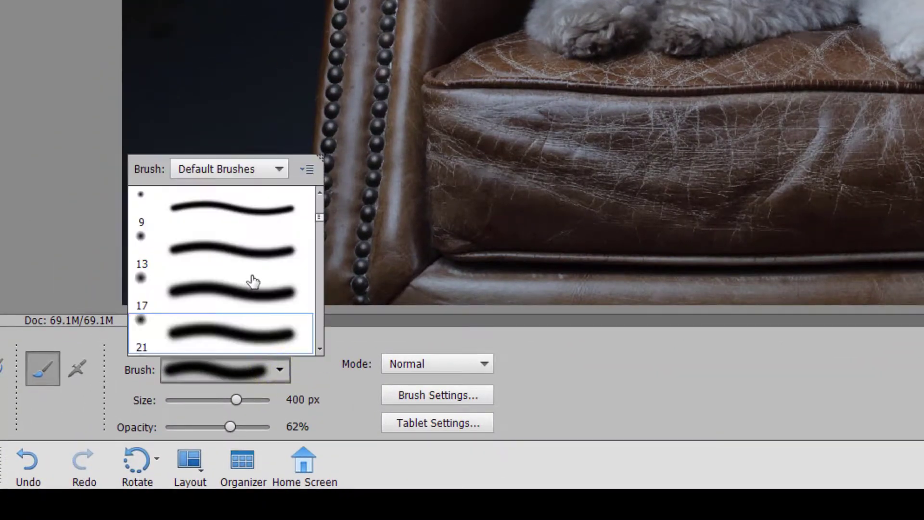
pyautogui.scroll(-2, 251, 281)
pyautogui.scroll(-1, 249, 279)
pyautogui.click(233, 259)
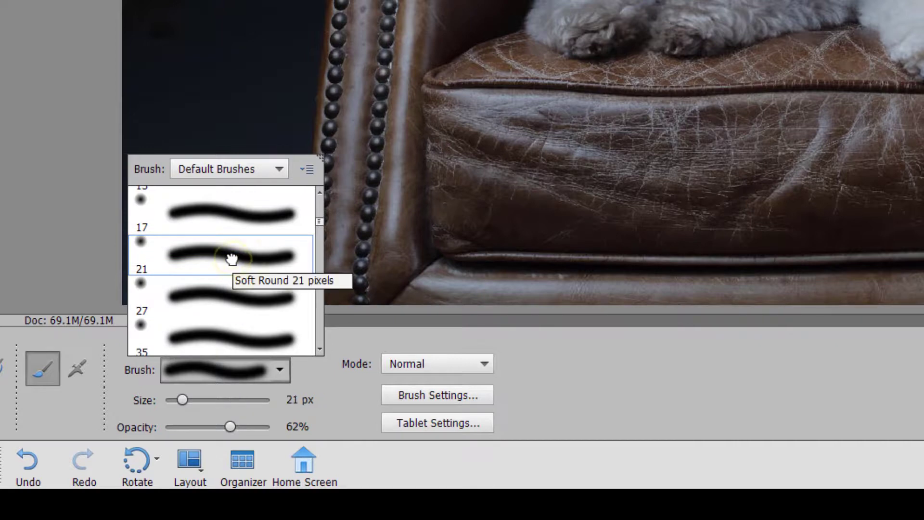
# Step: Set the brush opacity to 50% and enlarge the brush size to 800 px
pyautogui.moveTo(183, 403)
pyautogui.mouseDown()
pyautogui.moveTo(220, 404)
pyautogui.moveTo(216, 430)
pyautogui.moveTo(177, 428)
pyautogui.moveTo(264, 428)
pyautogui.moveTo(218, 426)
pyautogui.mouseUp()
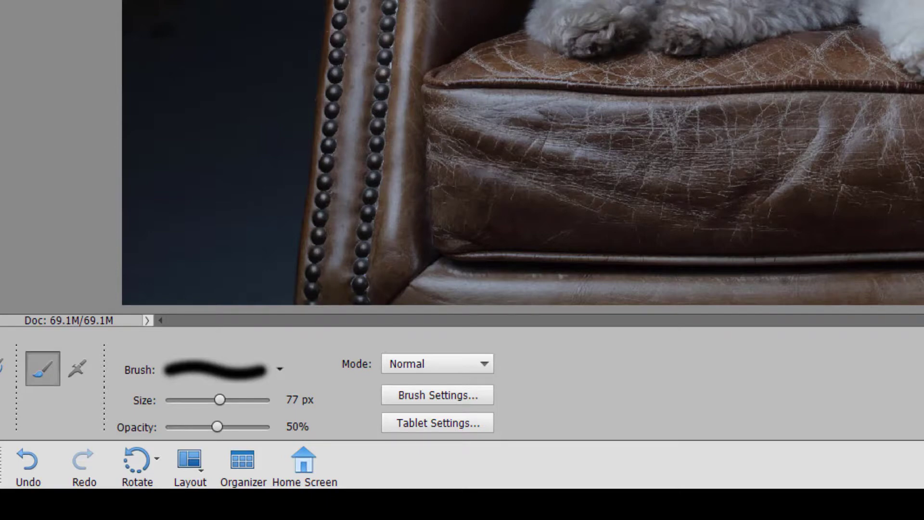
pyautogui.press(']')
pyautogui.press(']')
pyautogui.press(']')
pyautogui.press(']')
pyautogui.press(']')
pyautogui.press(']')
pyautogui.press(']')
pyautogui.press(']')
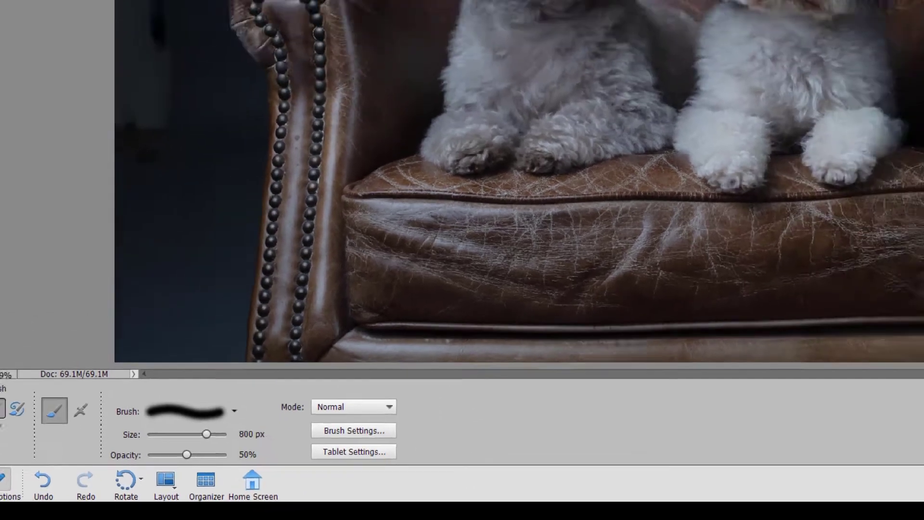
pyautogui.press(']')
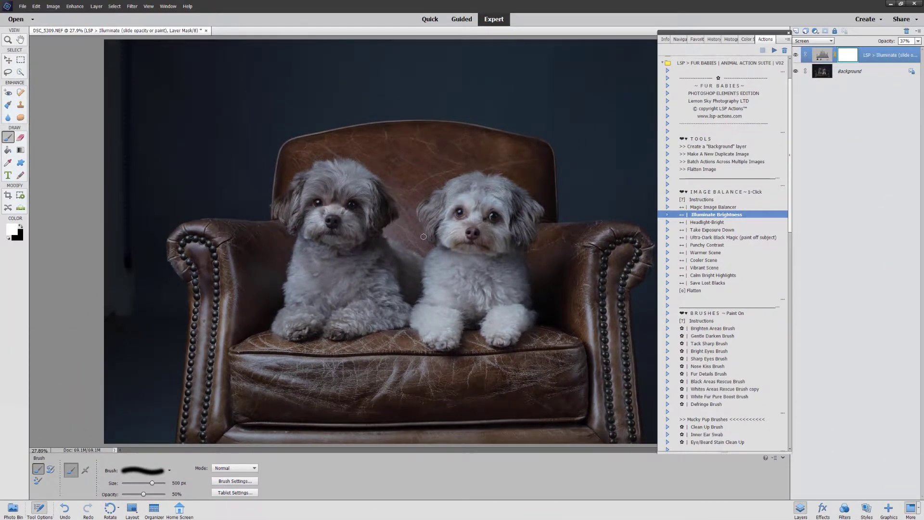
pyautogui.press(']')
pyautogui.press(']')
pyautogui.press(']')
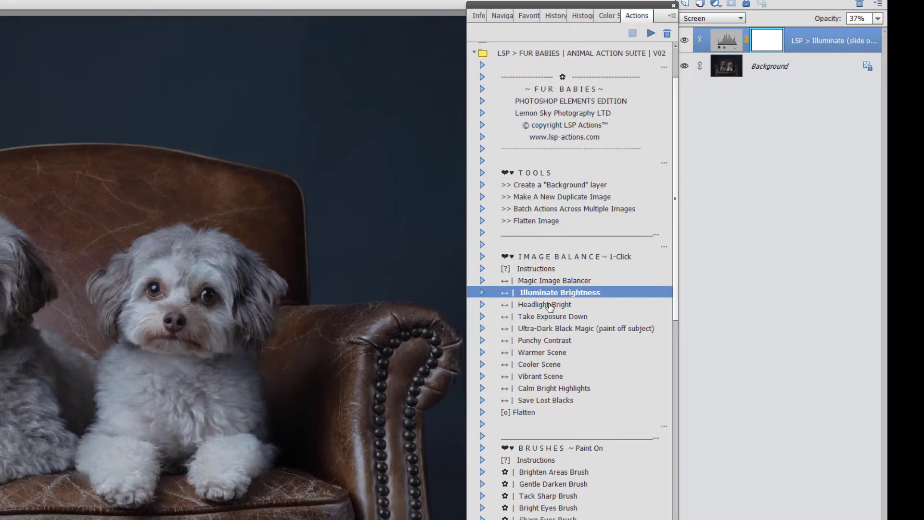
# Step: Select the Headlight-Bright action under Image Balance and look through the brush, hide and finisher actions in the set
pyautogui.click(578, 289)
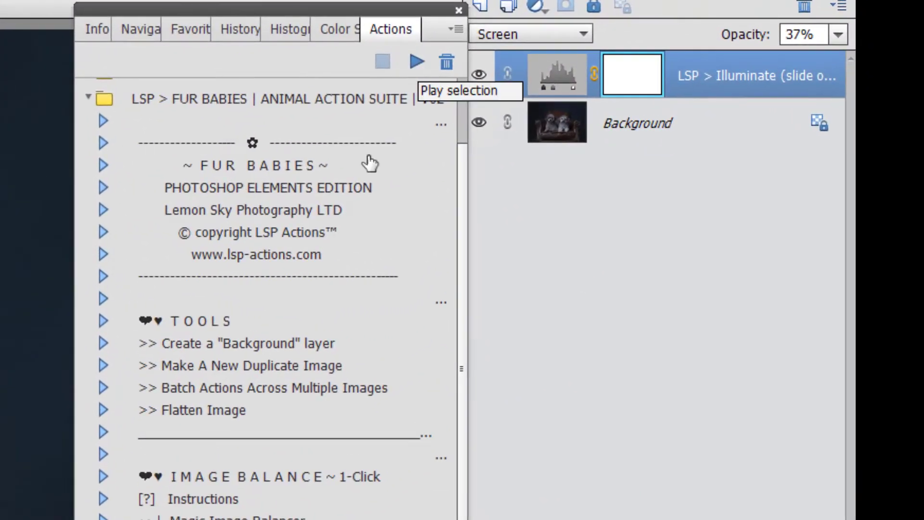
pyautogui.scroll(-9, 265, 299)
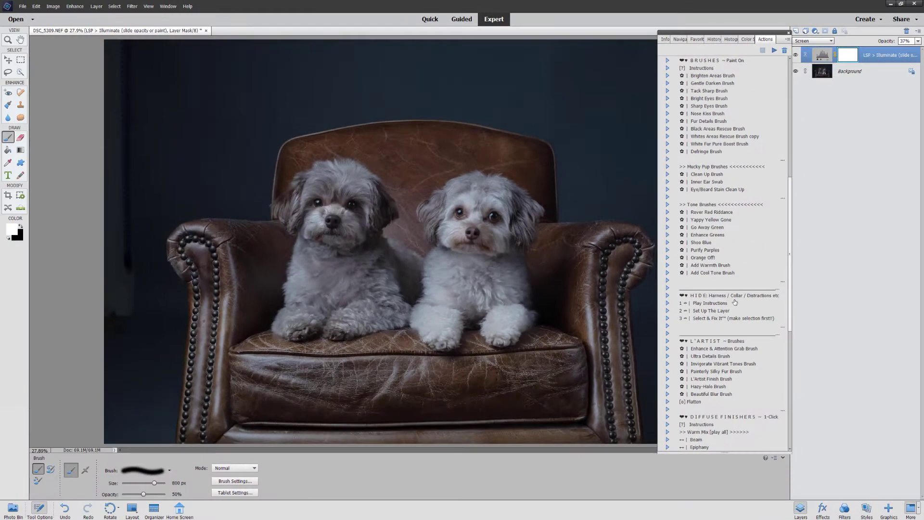
pyautogui.scroll(9, 735, 302)
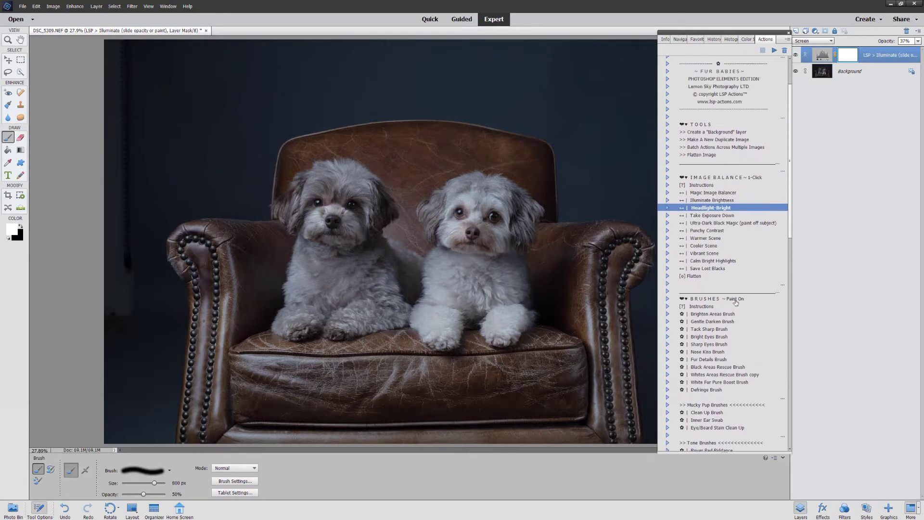